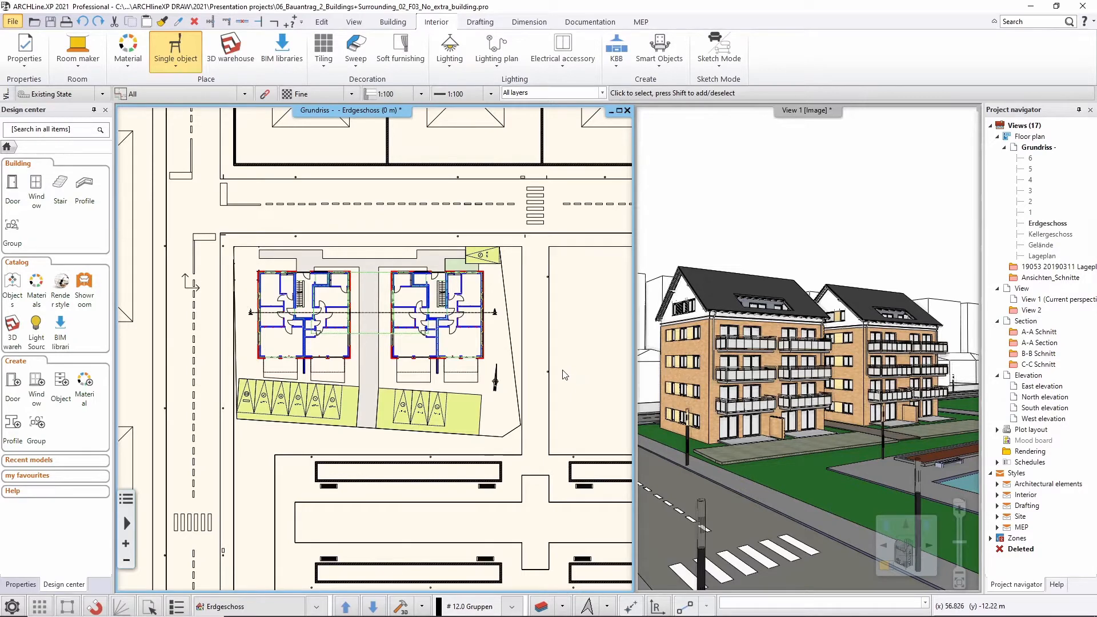
# Examine the apartment buildings and the empty neighbouring plot in the Erdgeschoss floor plan and the 3D view.
pyautogui.moveTo(556, 323); pyautogui.dragTo(364, 316, button='middle')
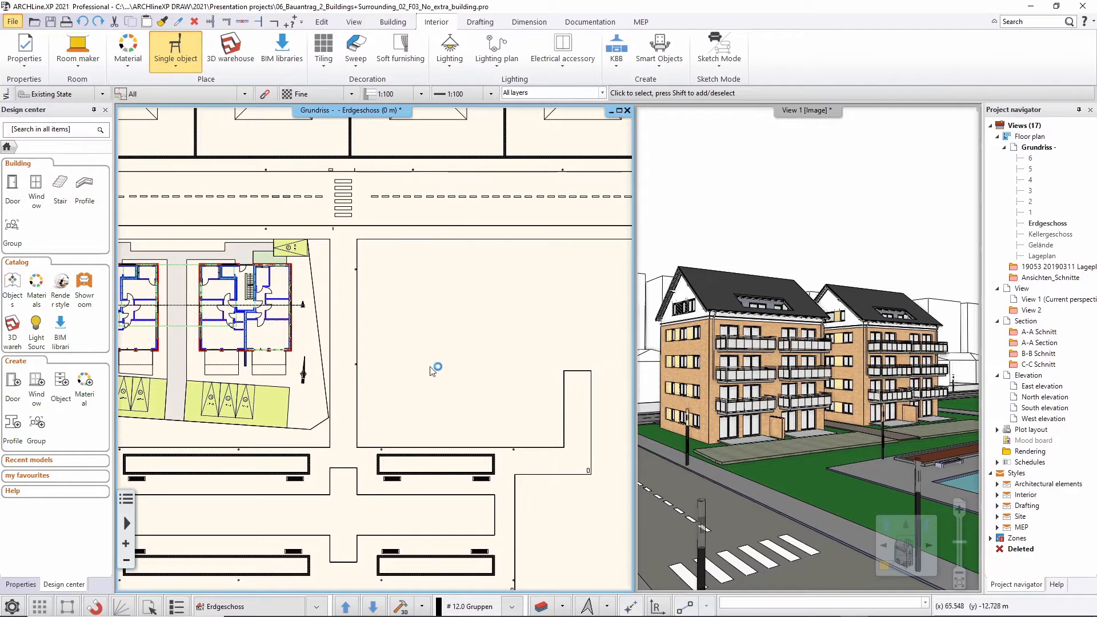
pyautogui.moveTo(773, 359); pyautogui.dragTo(897, 403)
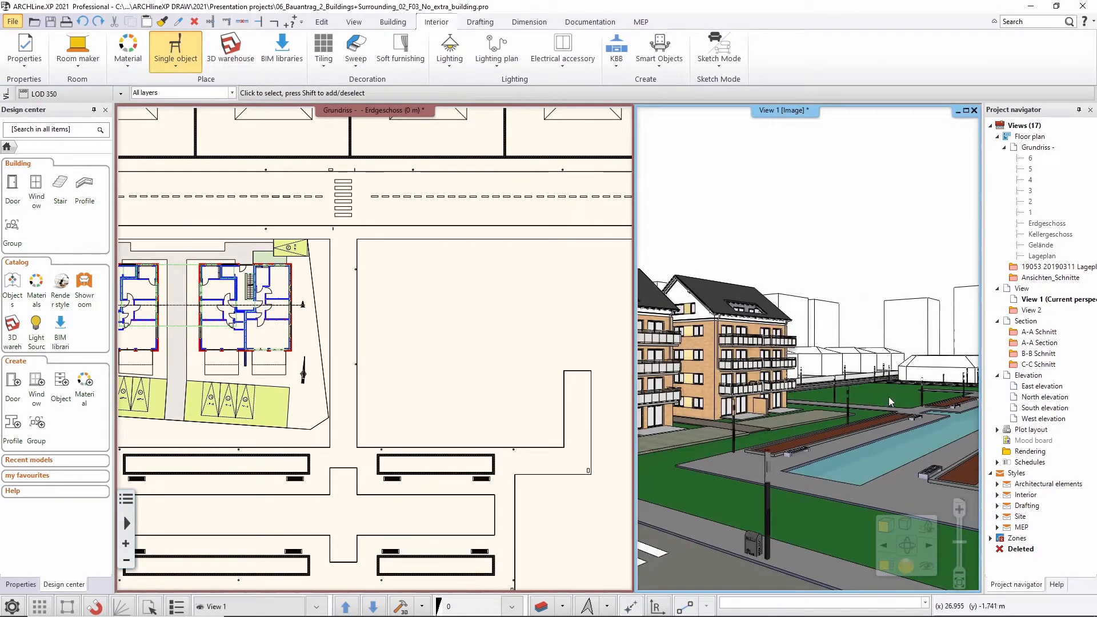
pyautogui.scroll(4, 330, 375)
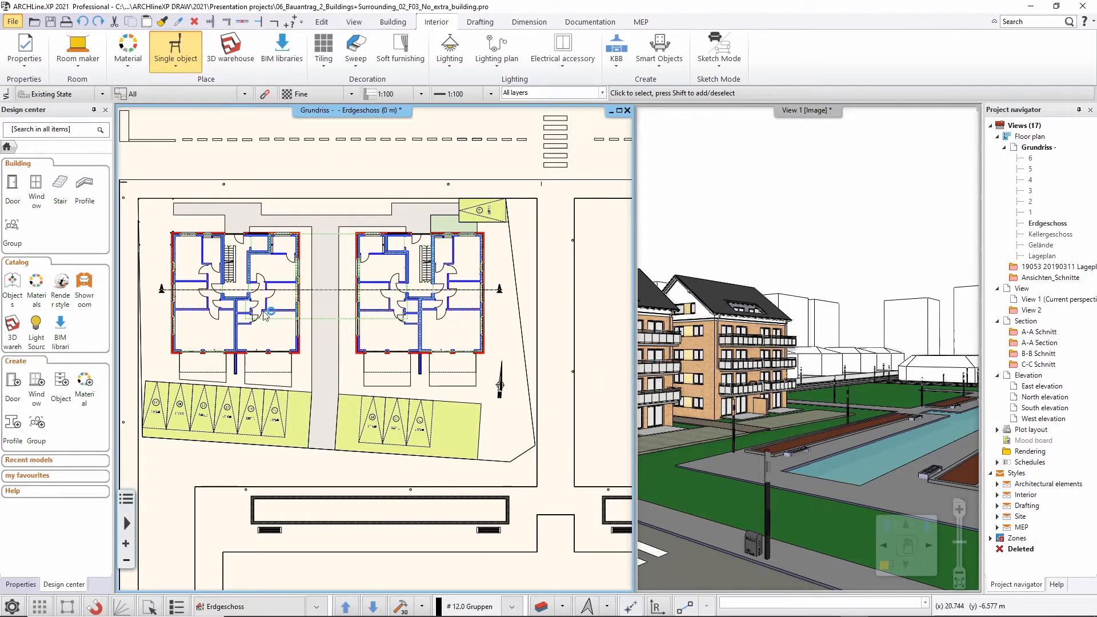
pyautogui.moveTo(368, 296); pyautogui.dragTo(332, 296, button='middle')
pyautogui.moveTo(496, 322); pyautogui.dragTo(249, 320, button='middle')
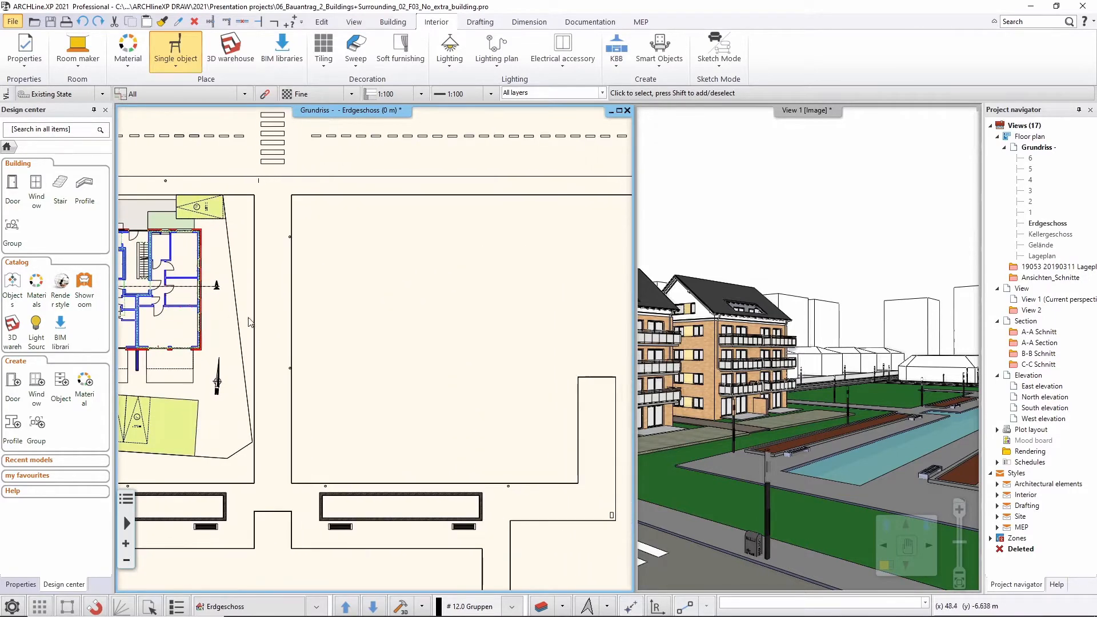
pyautogui.scroll(-1, 466, 364)
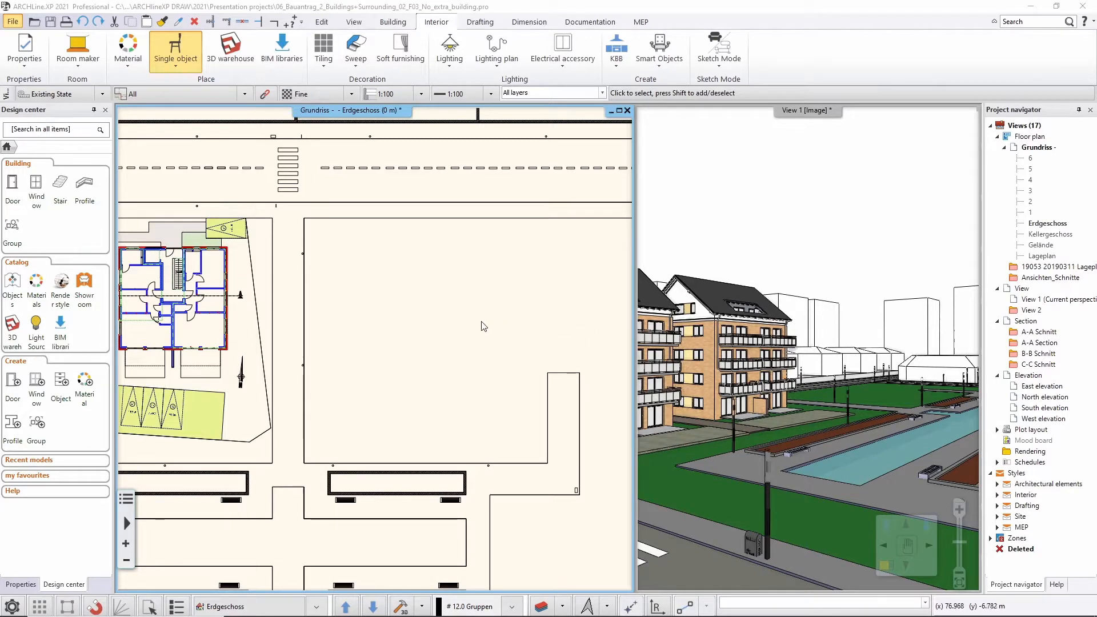
pyautogui.scroll(-3, 477, 337)
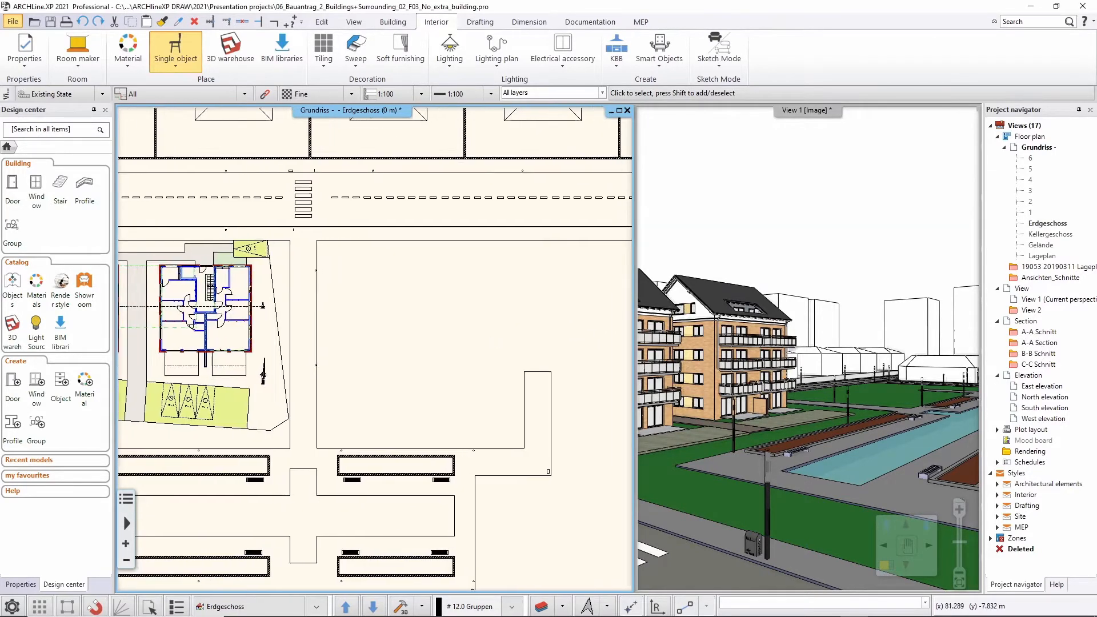
# Start linking an external IFC model to the project, up to choosing the source file.
pyautogui.click(13, 22)
pyautogui.click(12, 24)
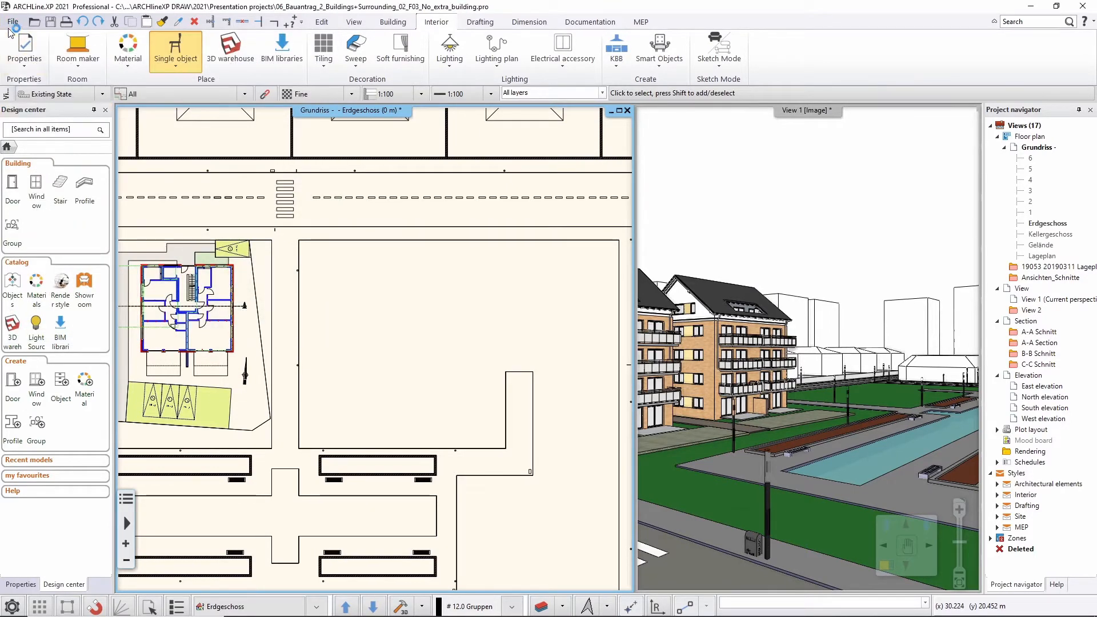
pyautogui.click(11, 26)
pyautogui.moveTo(43, 192)
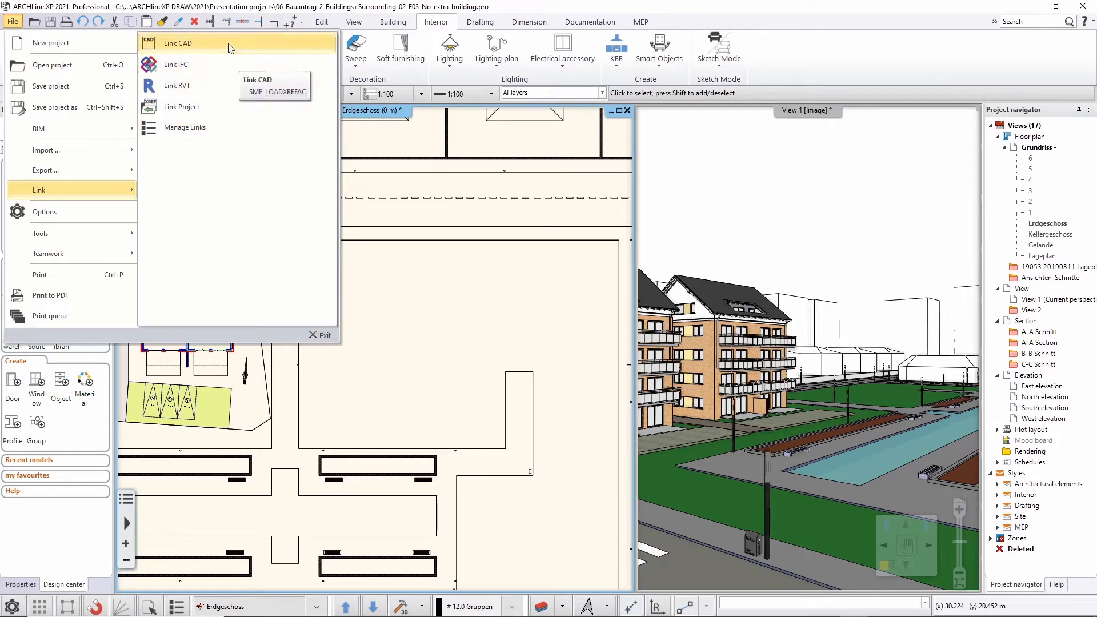
pyautogui.click(235, 90)
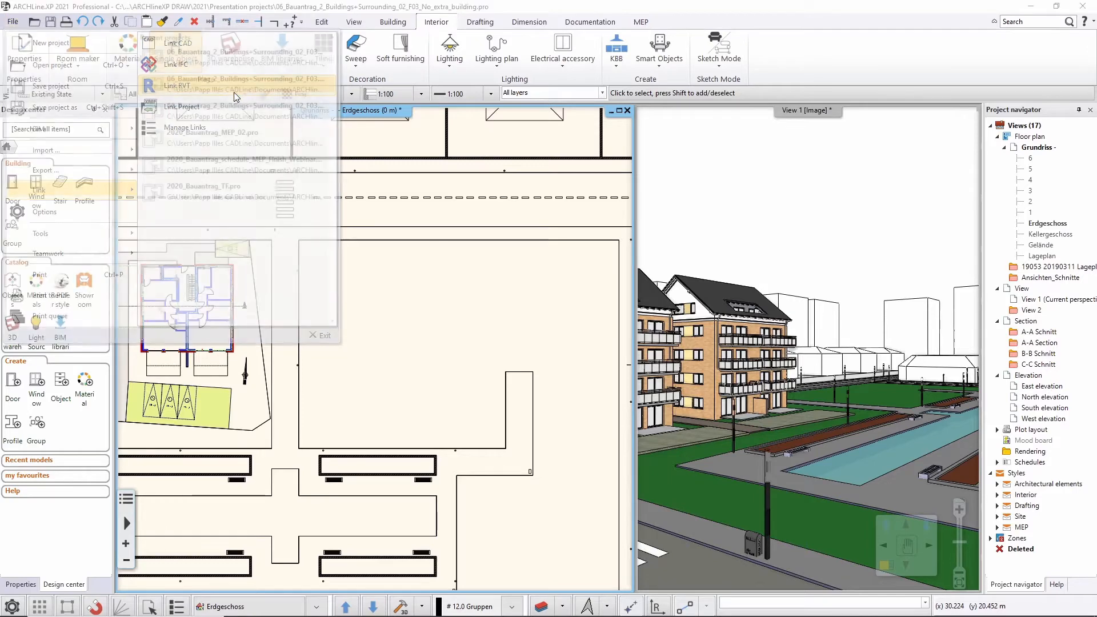
pyautogui.click(15, 23)
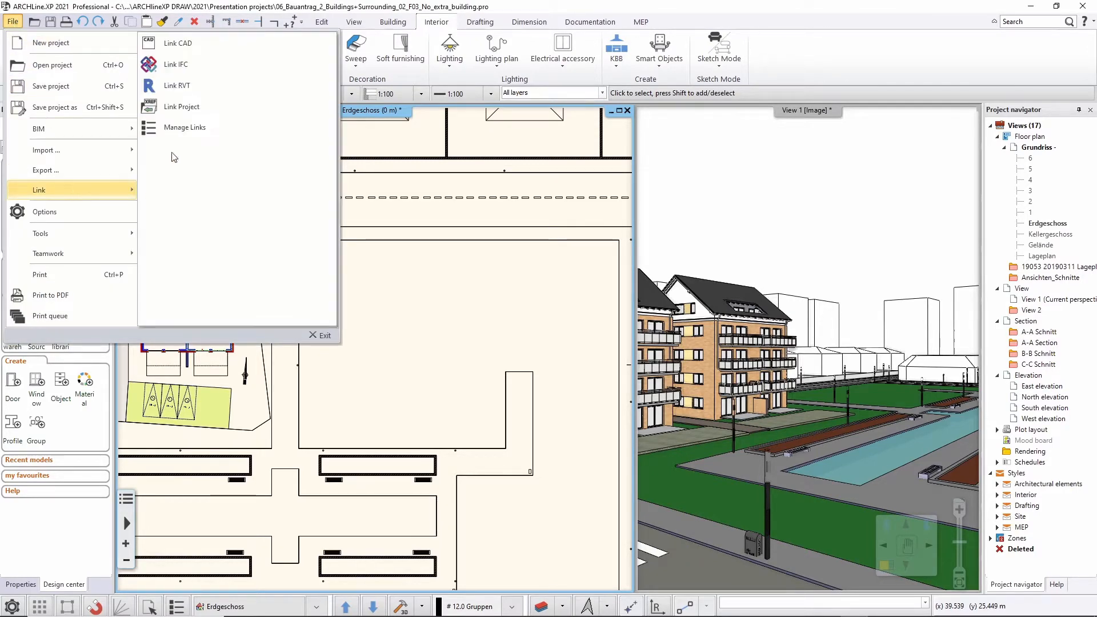
pyautogui.click(196, 65)
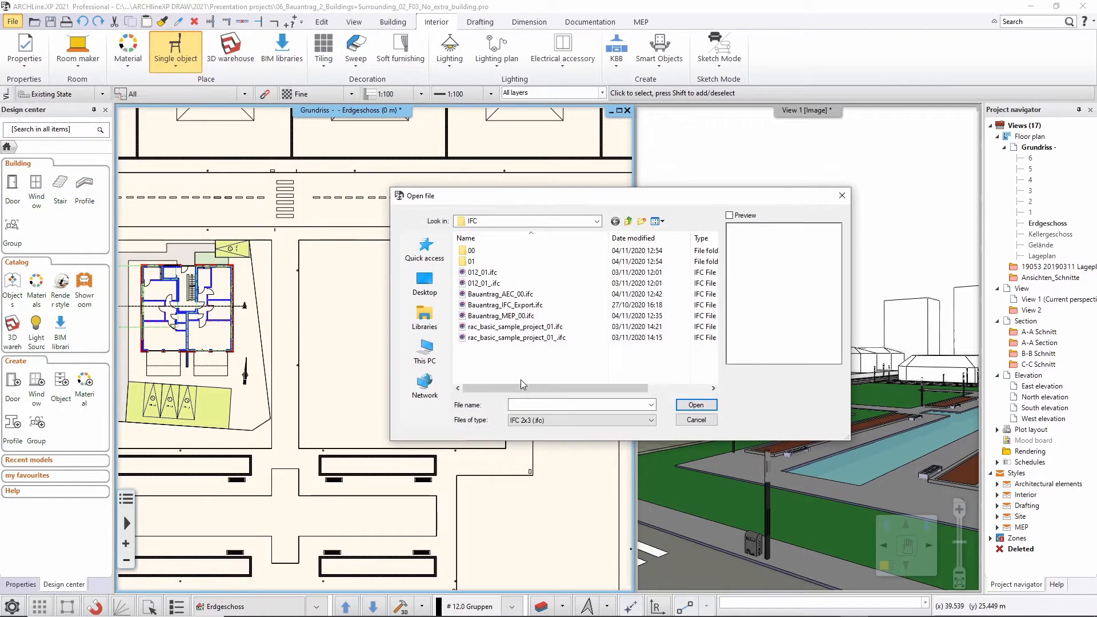
# Select Bauantrag_AEC_00.ifc as the link source and inspect its building model in BIM Vision.
pyautogui.click(499, 295)
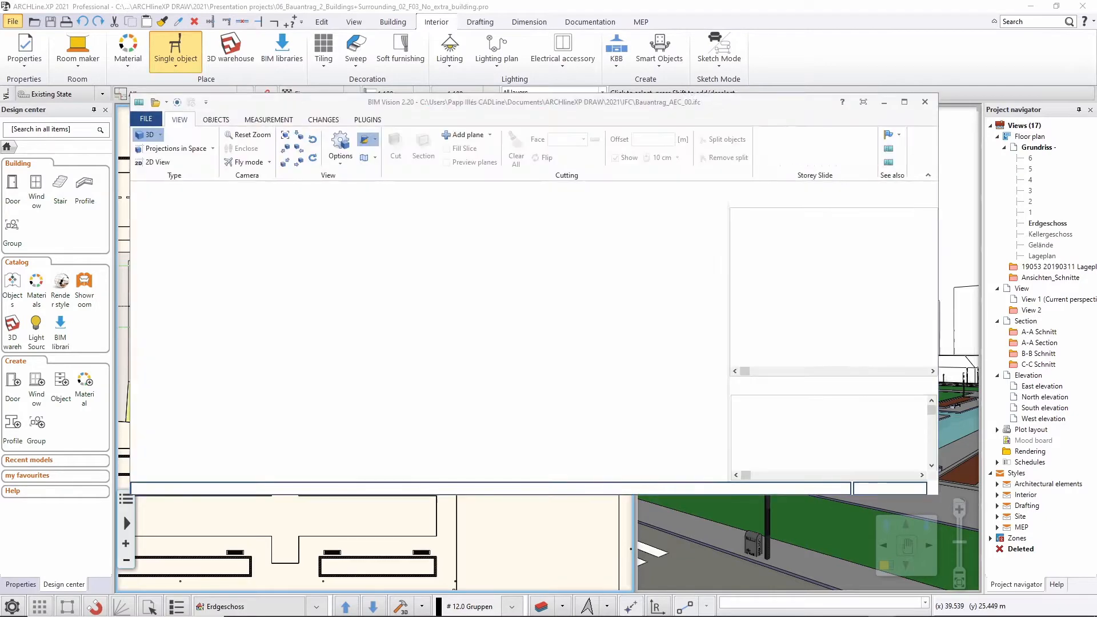
pyautogui.moveTo(519, 411); pyautogui.dragTo(553, 337)
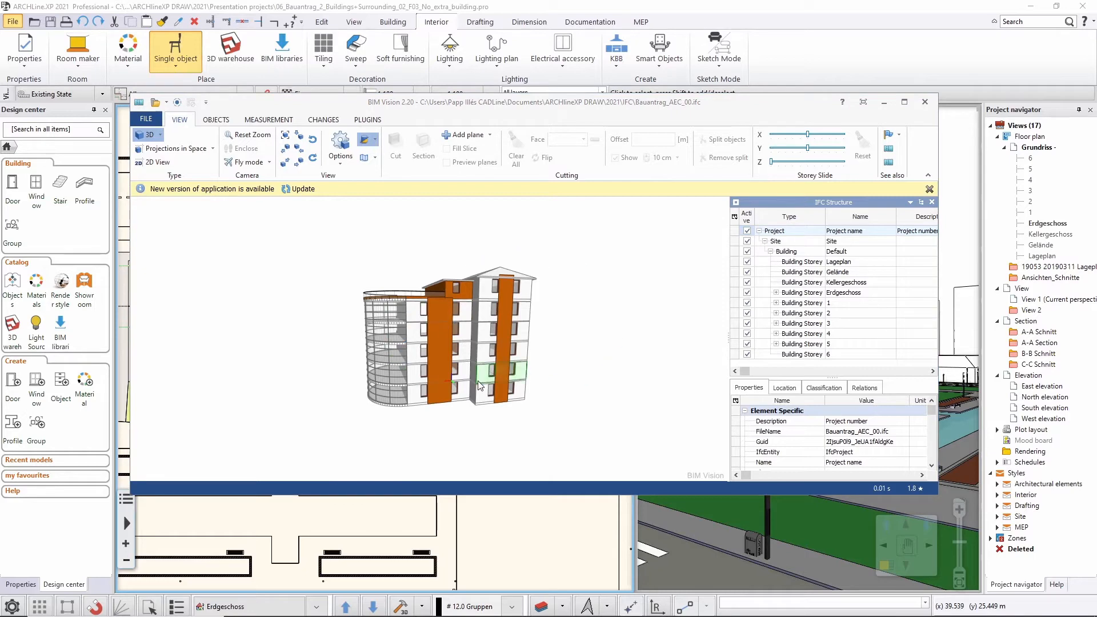
pyautogui.click(884, 102)
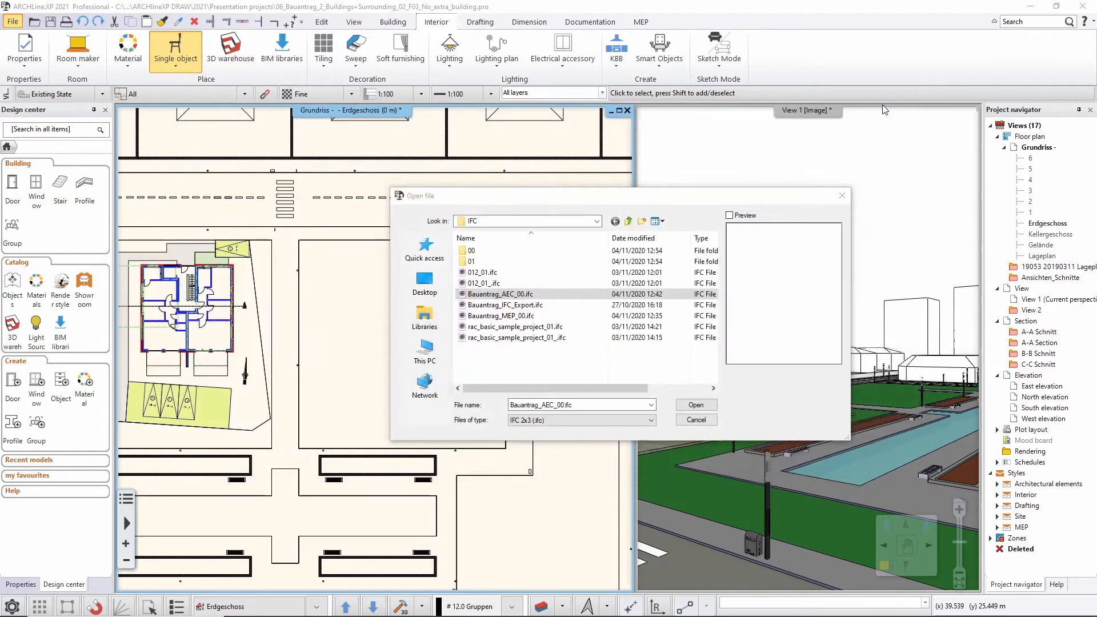
# Open the selected IFC file and choose to import it considering the floor structure.
pyautogui.click(696, 405)
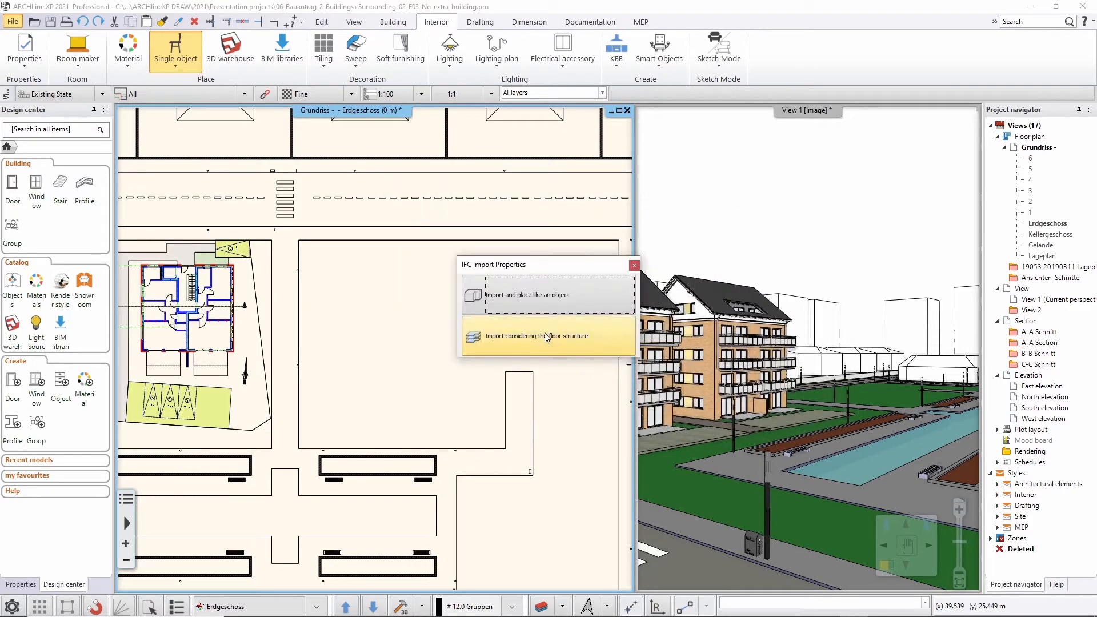
pyautogui.click(506, 291)
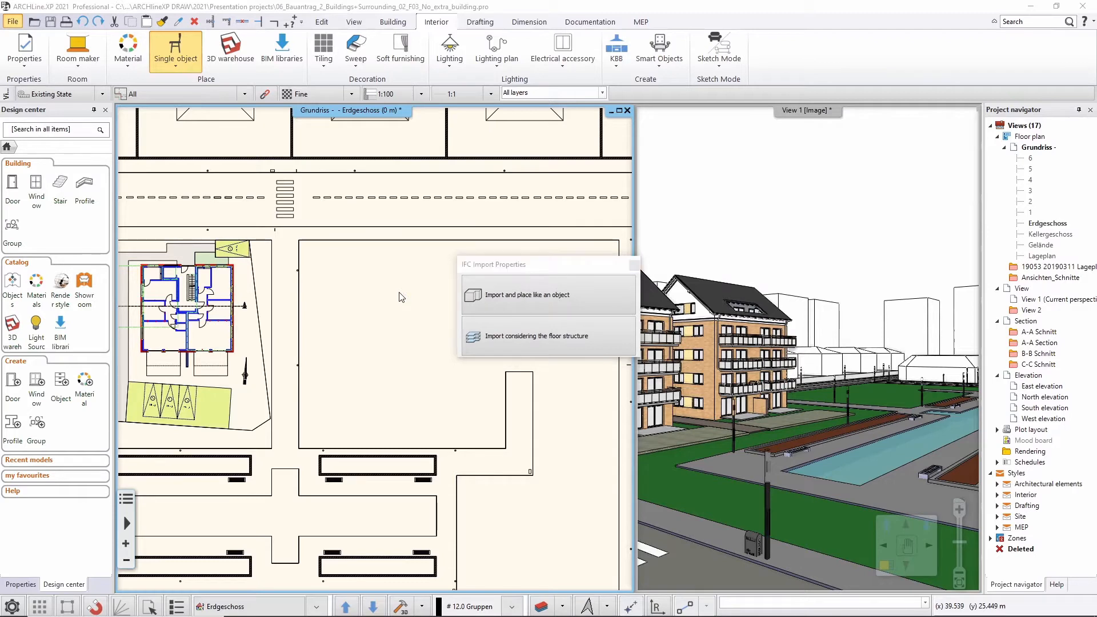
pyautogui.click(481, 267)
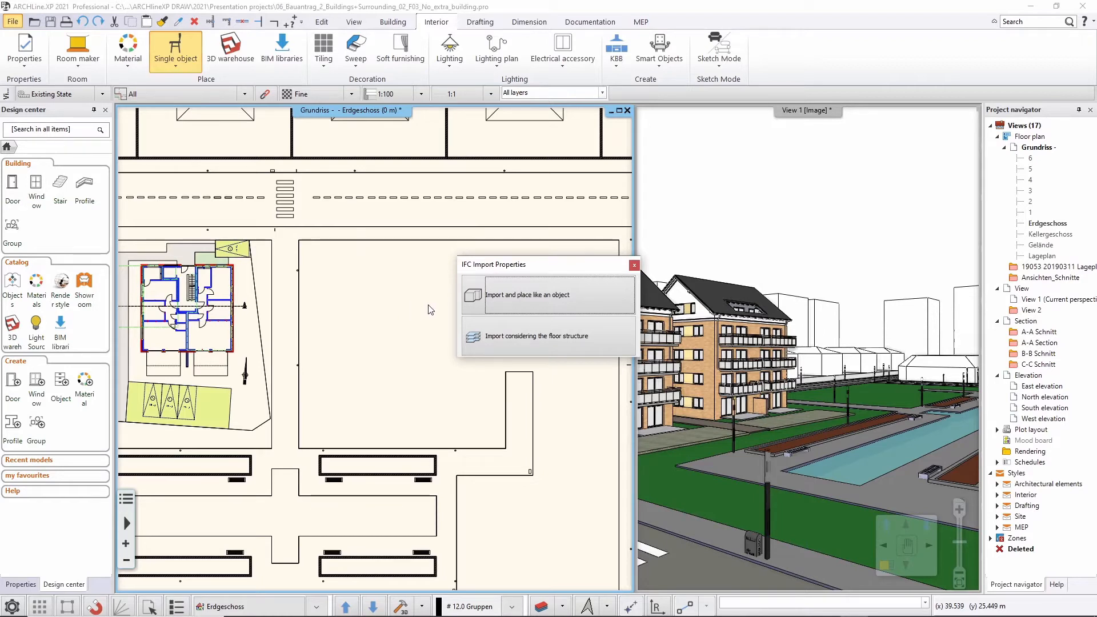
pyautogui.click(583, 341)
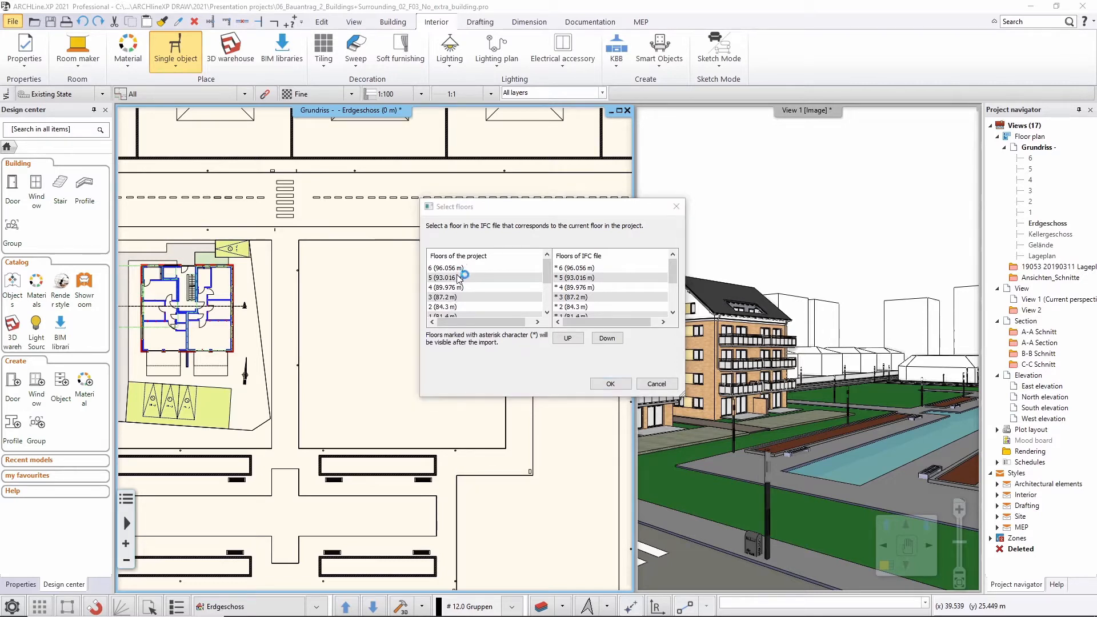
# Compare the project's floors with the floors of the IFC file down to the Erdgeschoss level.
pyautogui.click(547, 313)
pyautogui.click(547, 312)
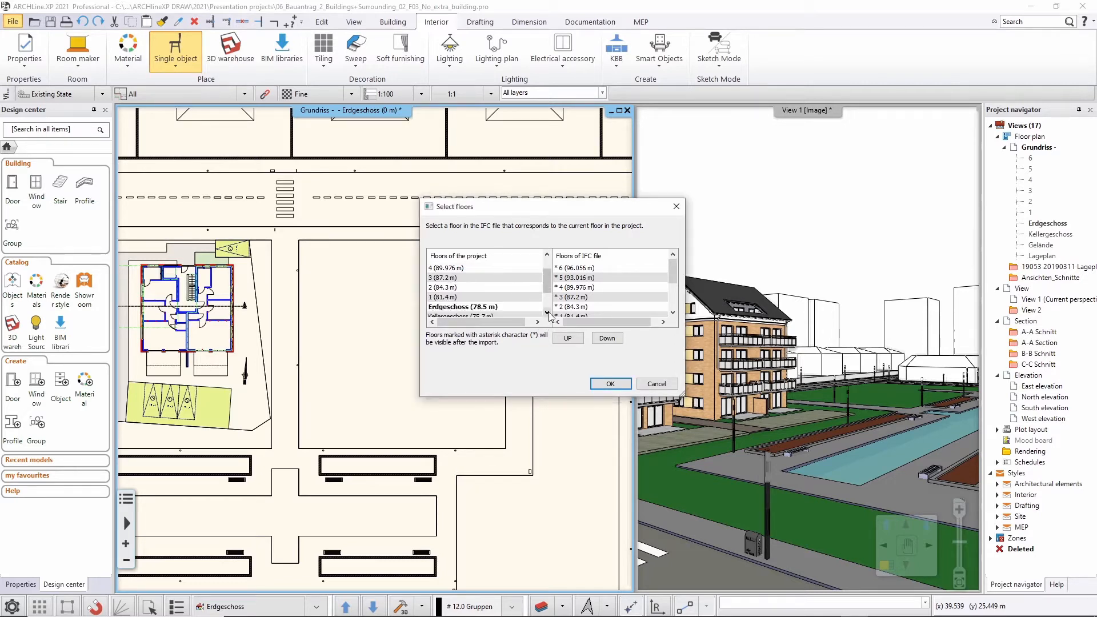
pyautogui.click(547, 312)
pyautogui.click(547, 312)
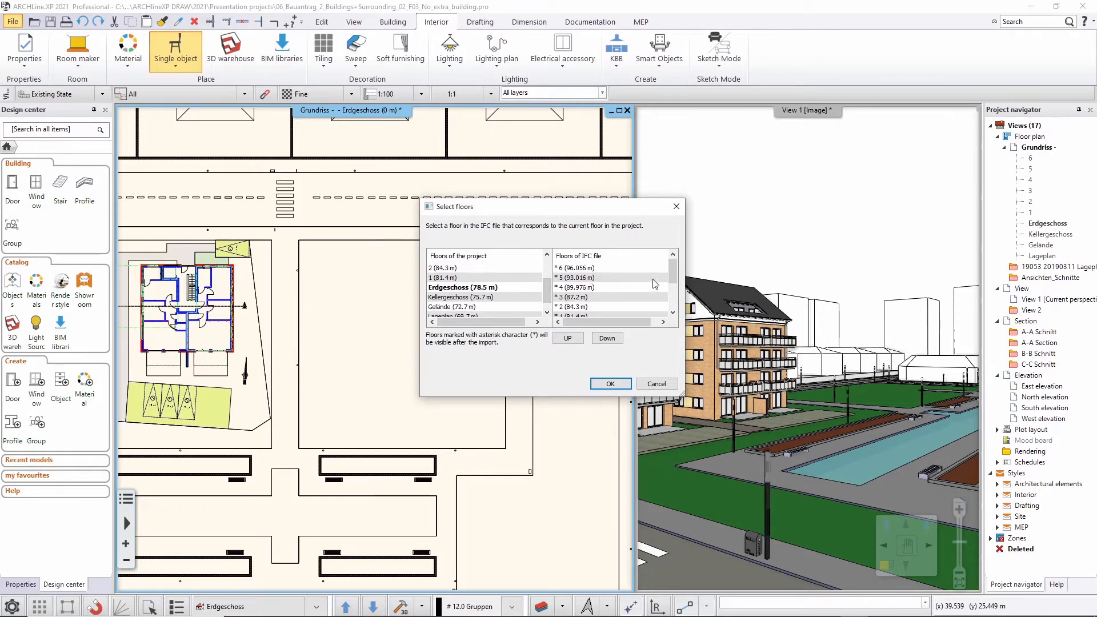
pyautogui.moveTo(674, 271); pyautogui.dragTo(674, 287)
pyautogui.click(574, 257)
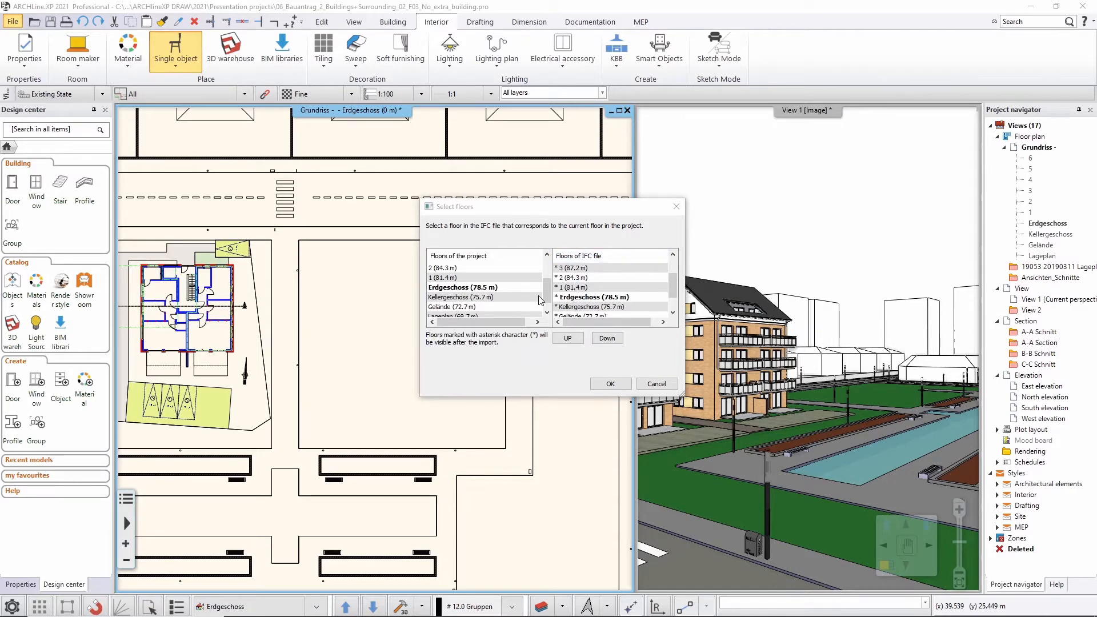
# Try shifting the IFC floors up and down, restore Erdgeschoss as the current project floor's match, and confirm the floor assignment.
pyautogui.click(568, 338)
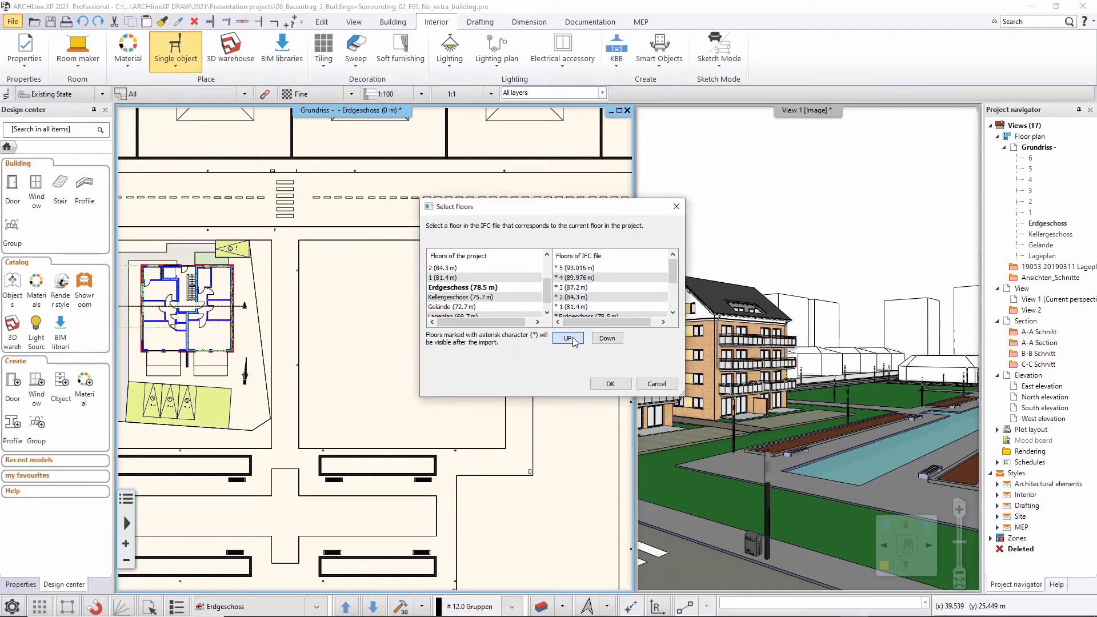
pyautogui.click(607, 338)
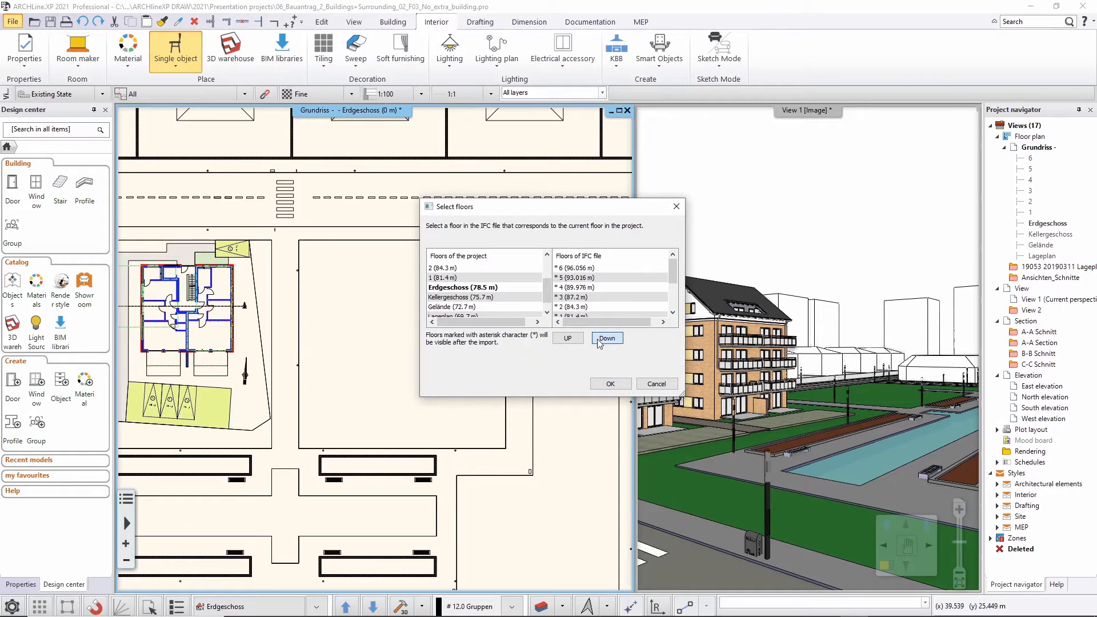
pyautogui.click(672, 312)
pyautogui.click(673, 312)
pyautogui.click(672, 312)
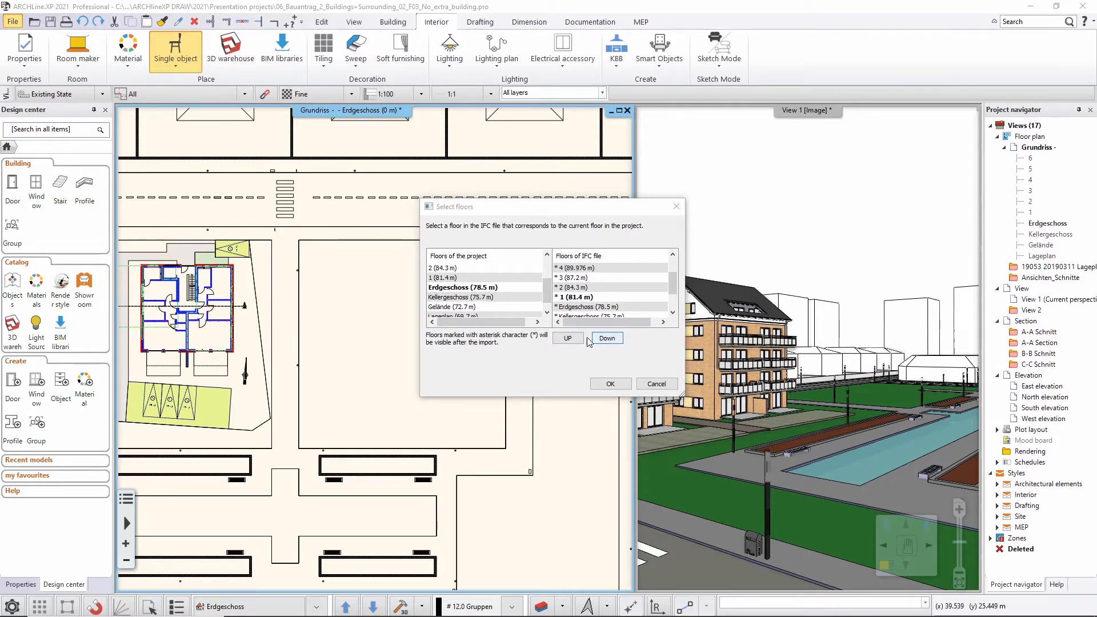
pyautogui.click(605, 339)
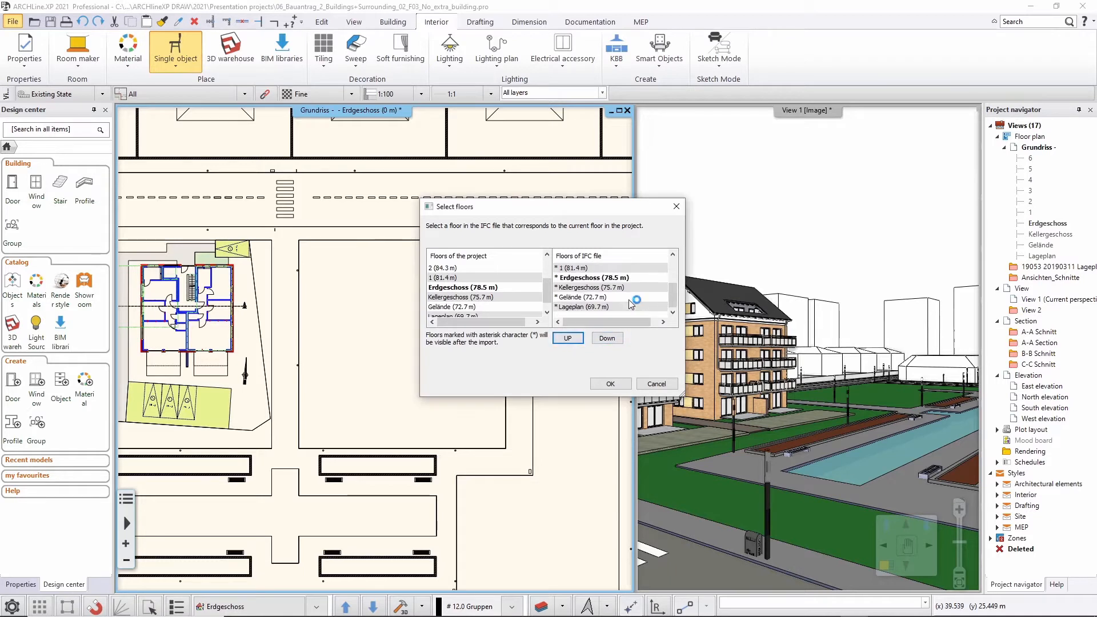
pyautogui.scroll(1, 575, 298)
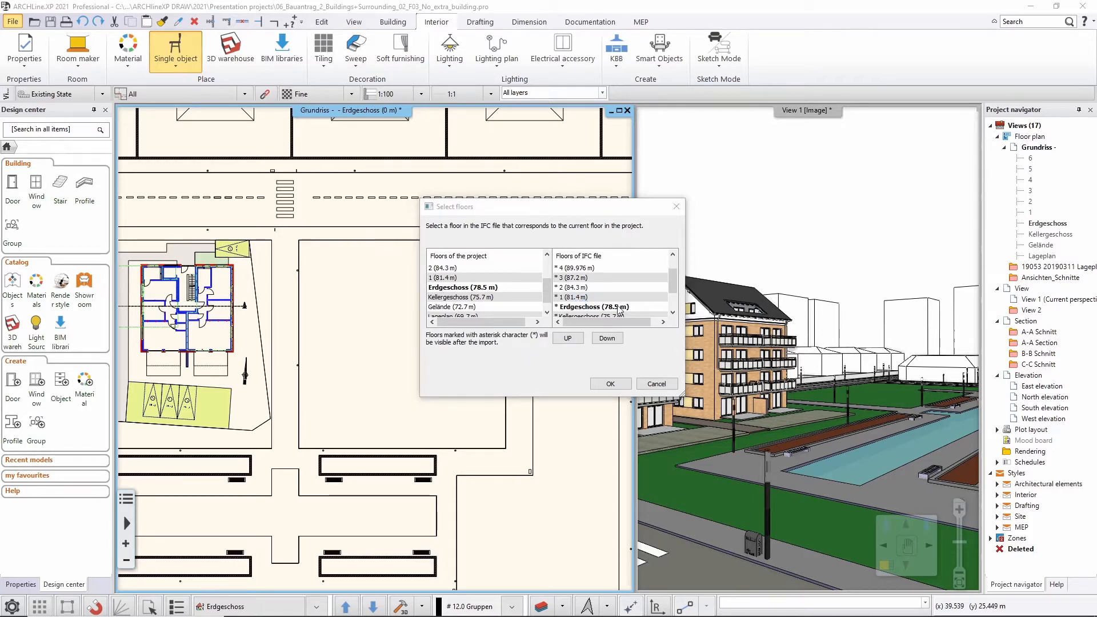
pyautogui.click(612, 384)
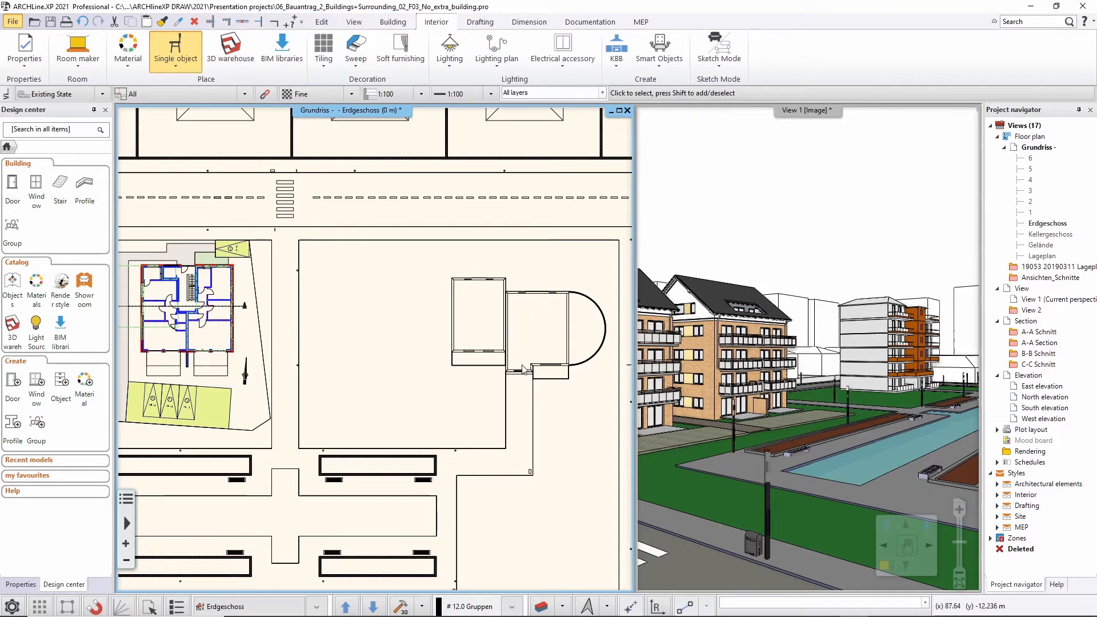
# Check the linked building's plan on floors 1 and 2 and return to Erdgeschoss.
pyautogui.press('pageup')
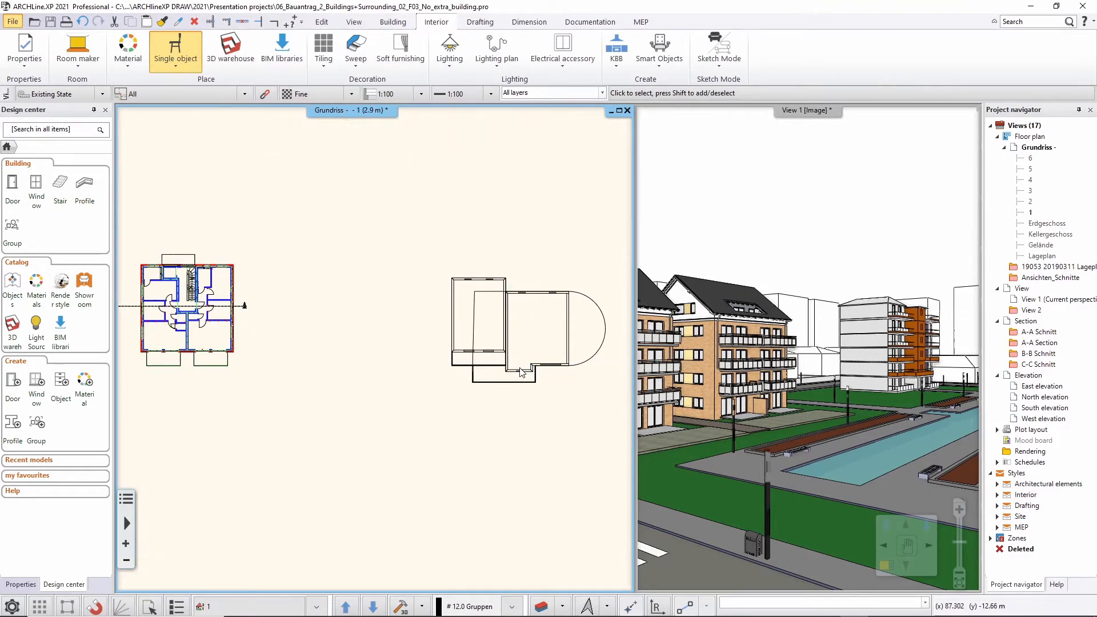
pyautogui.press('pagedown')
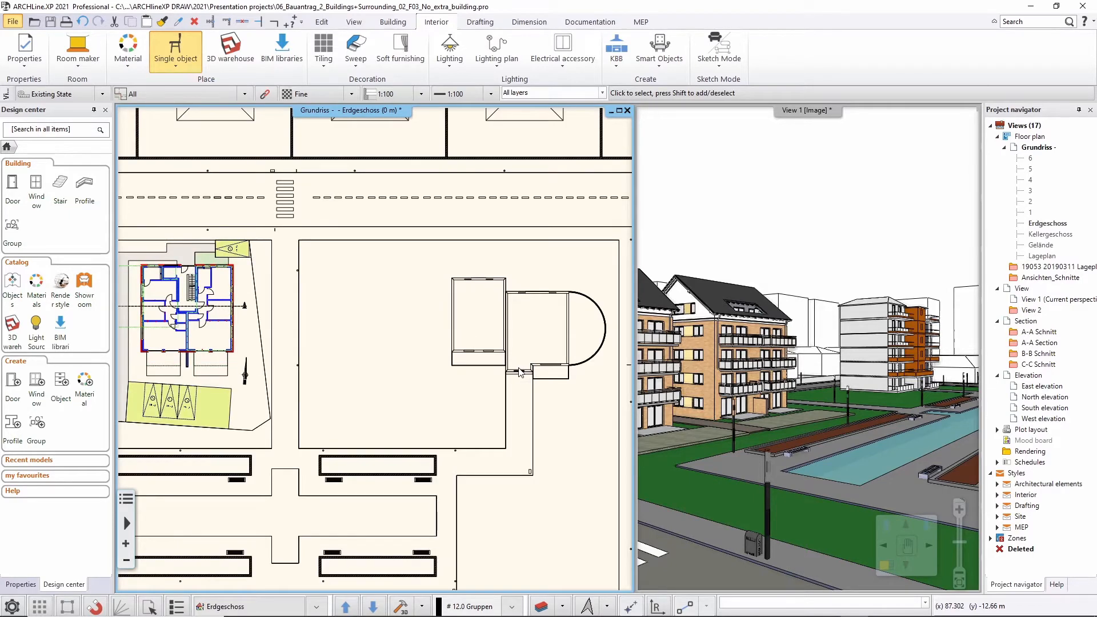
pyautogui.press('pageup')
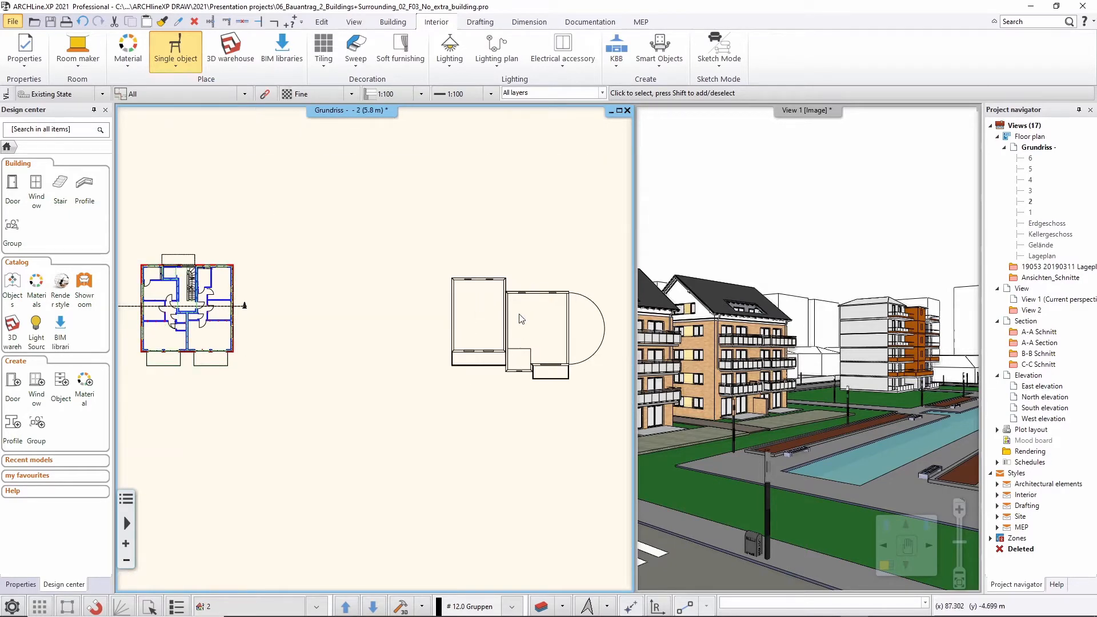
pyautogui.press('pagedown')
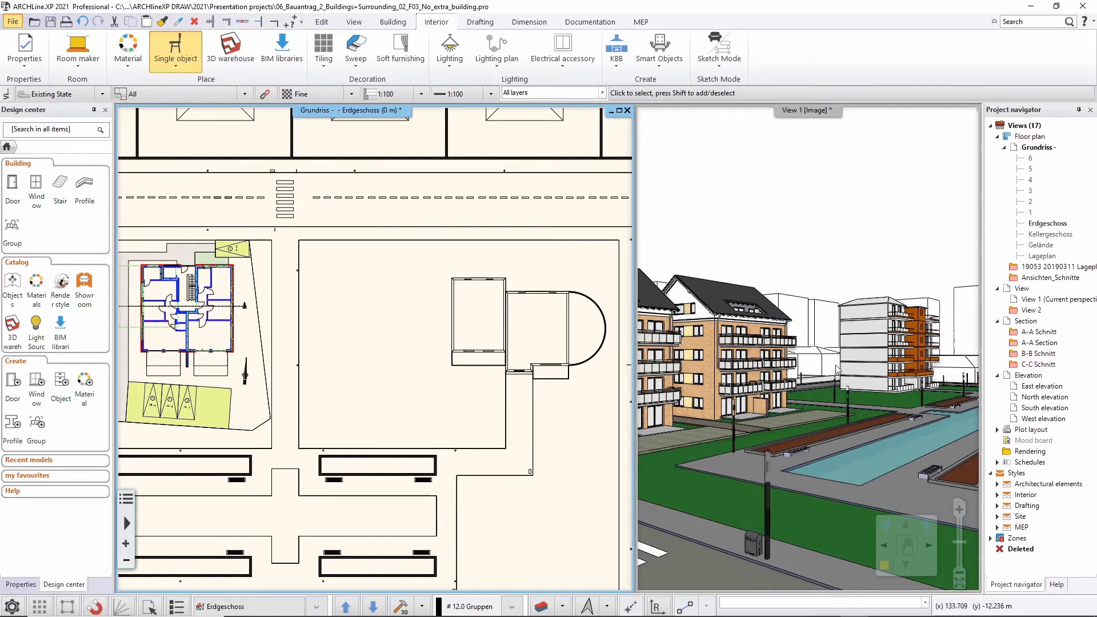
# Inspect the IFC properties of two white facade walls of the linked building in the 3D view, and clear the selection.
pyautogui.click(874, 357)
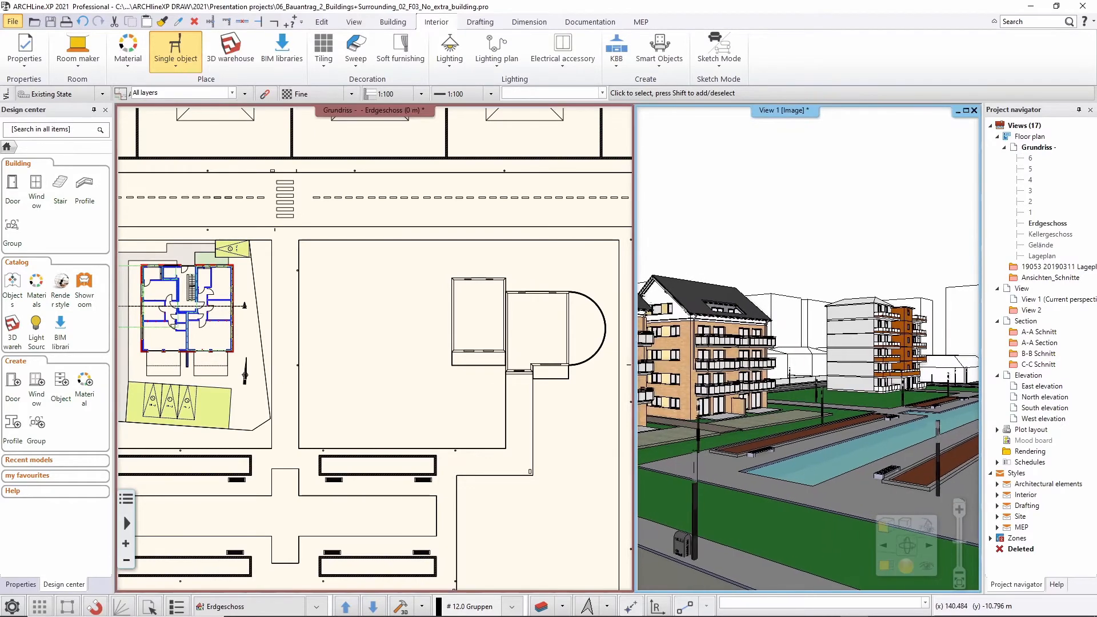
pyautogui.click(862, 341)
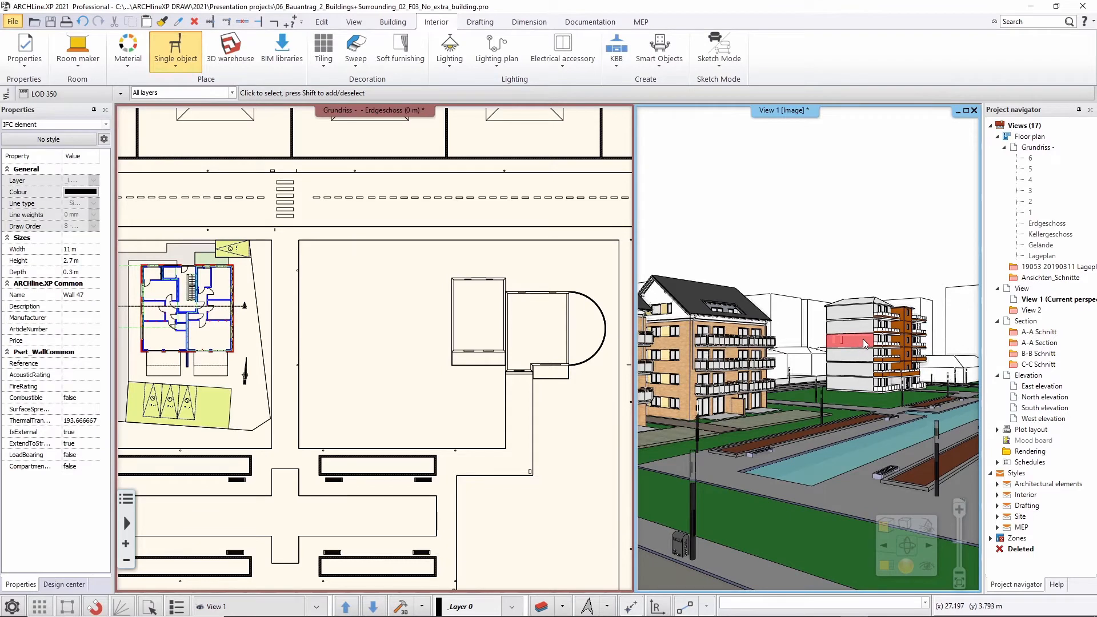
pyautogui.click(869, 332)
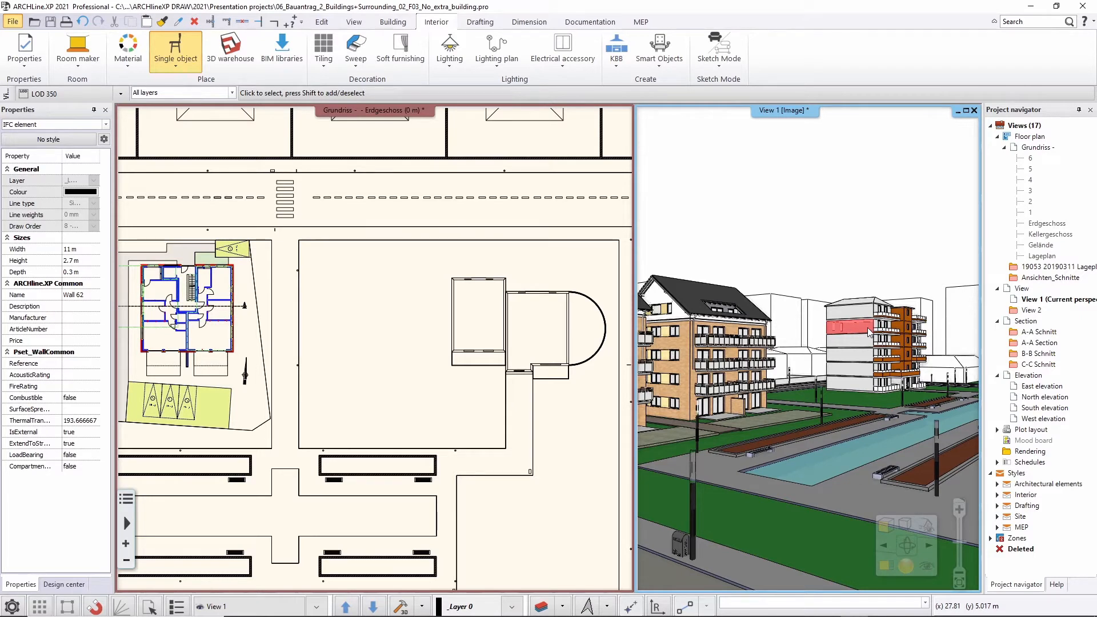
pyautogui.click(822, 276)
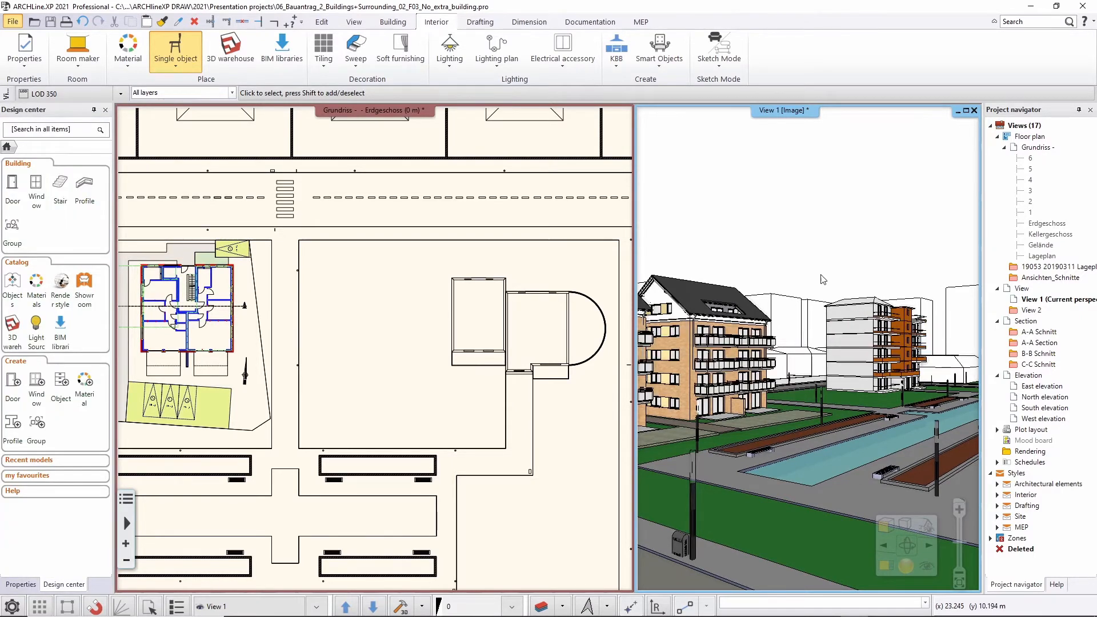
# Enlarge the 3D view, switch to BIM Vision to examine the revised building model Bauantrag_AEC_01.ifc from different angles, and return to ARCHLine.XP.
pyautogui.press('space')
pyautogui.moveTo(648, 321); pyautogui.dragTo(611, 317, button='middle')
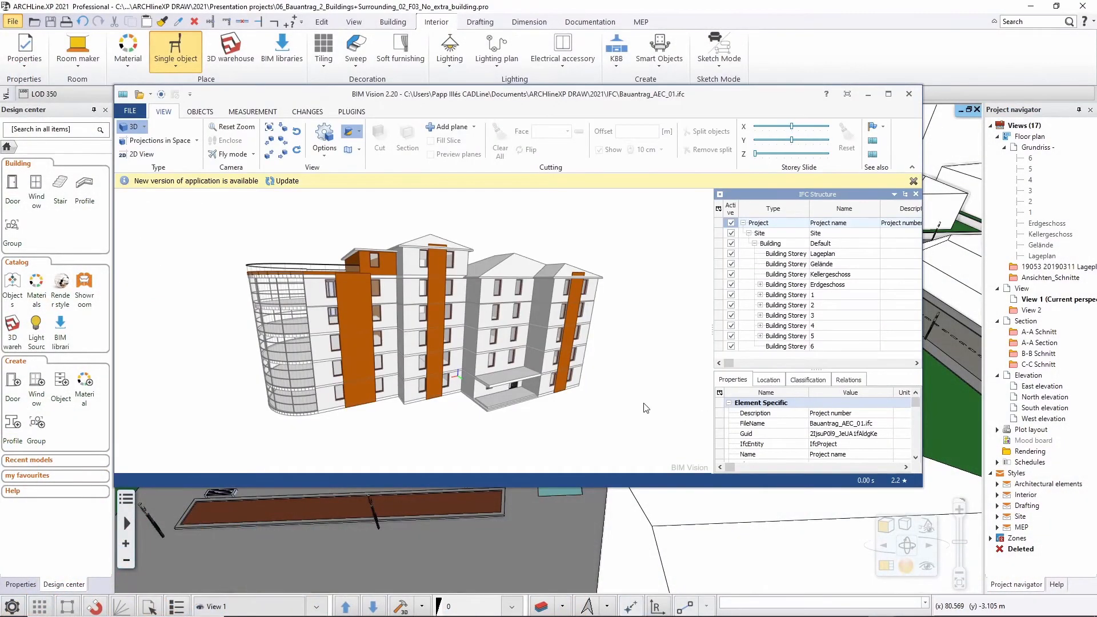
pyautogui.moveTo(644, 408)
pyautogui.mouseDown()
pyautogui.moveTo(681, 415)
pyautogui.moveTo(629, 424)
pyautogui.moveTo(612, 404)
pyautogui.moveTo(633, 360)
pyautogui.moveTo(642, 413)
pyautogui.mouseUp()
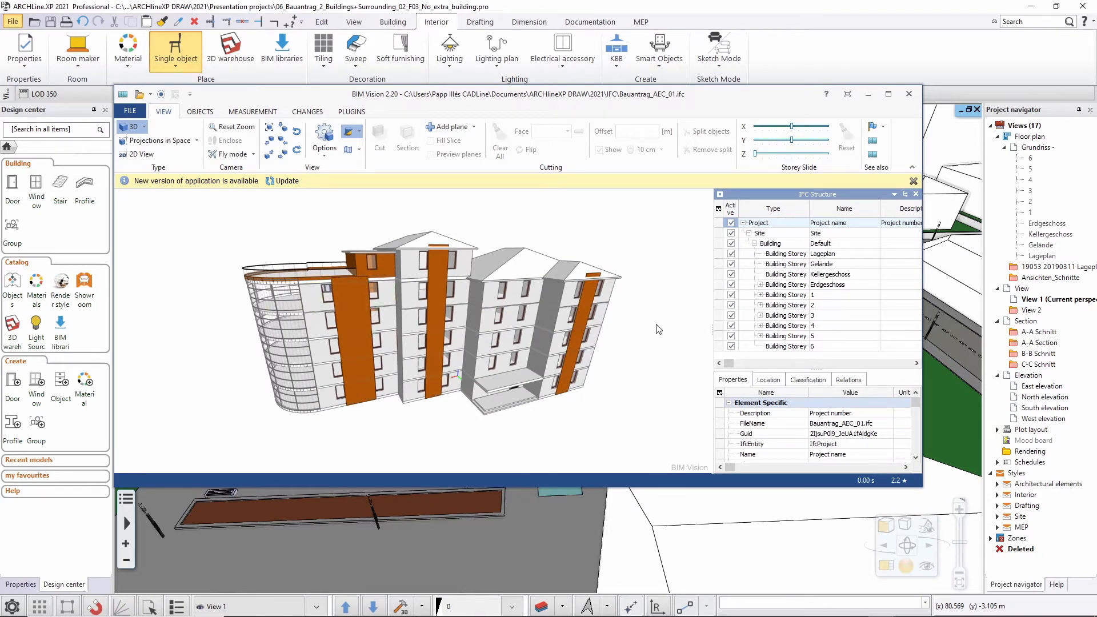
pyautogui.click(783, 12)
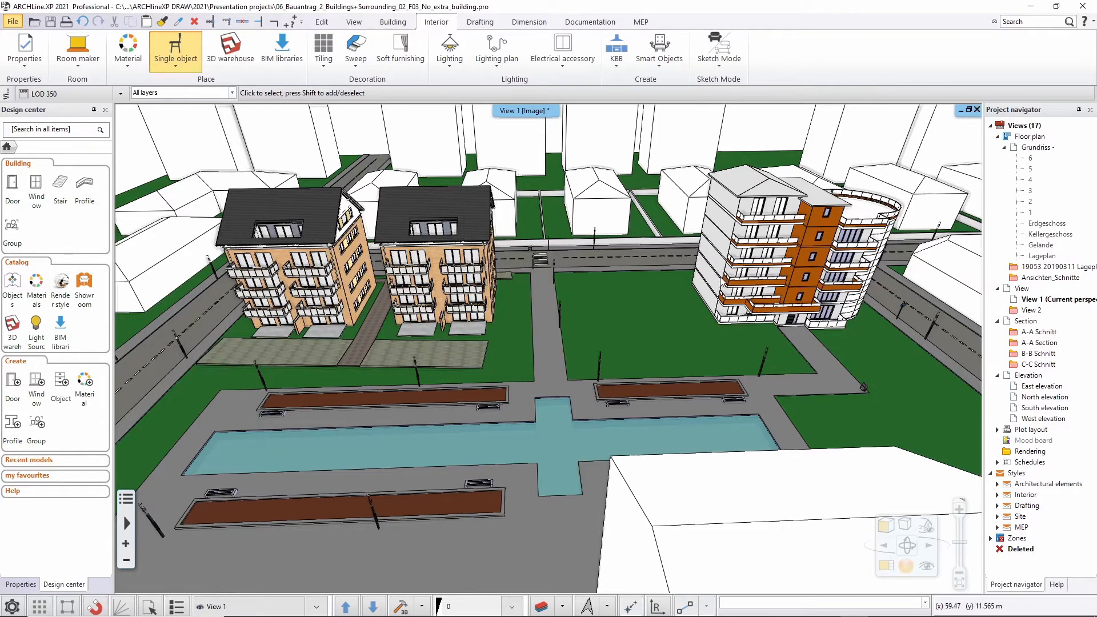
# Reload the linked building's IFC reference in the External reference manager and confirm.
pyautogui.click(12, 23)
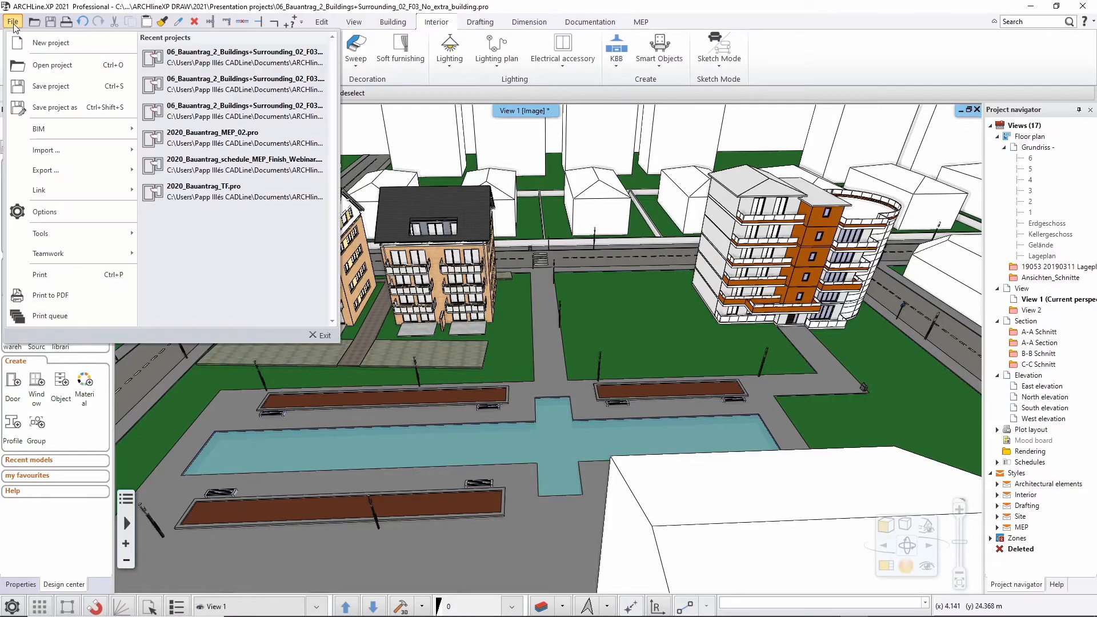
pyautogui.moveTo(40, 190)
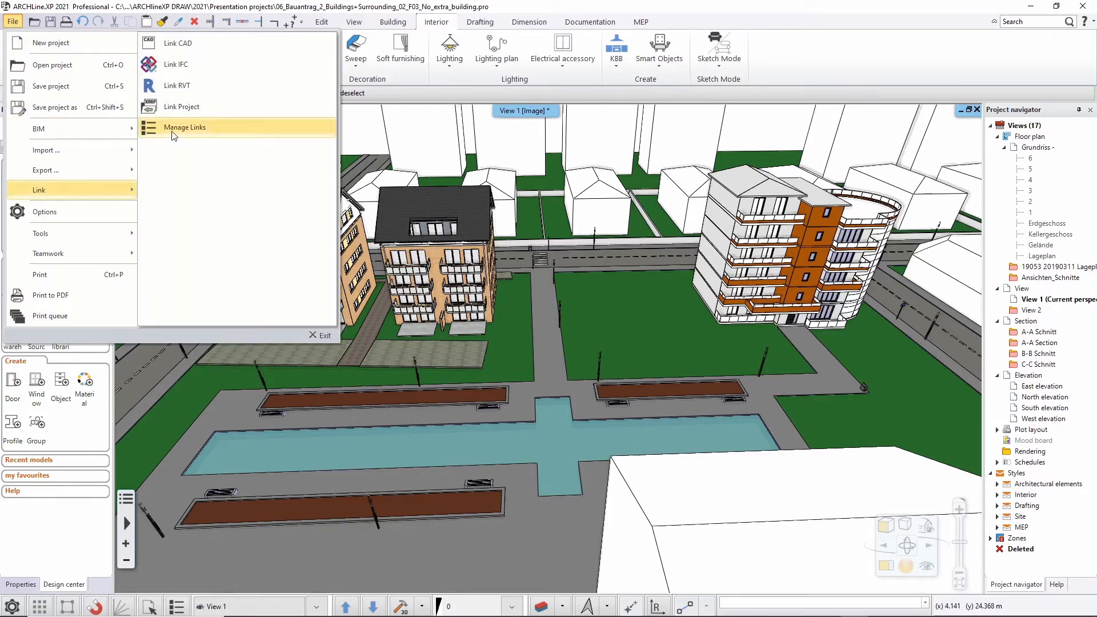
pyautogui.click(276, 136)
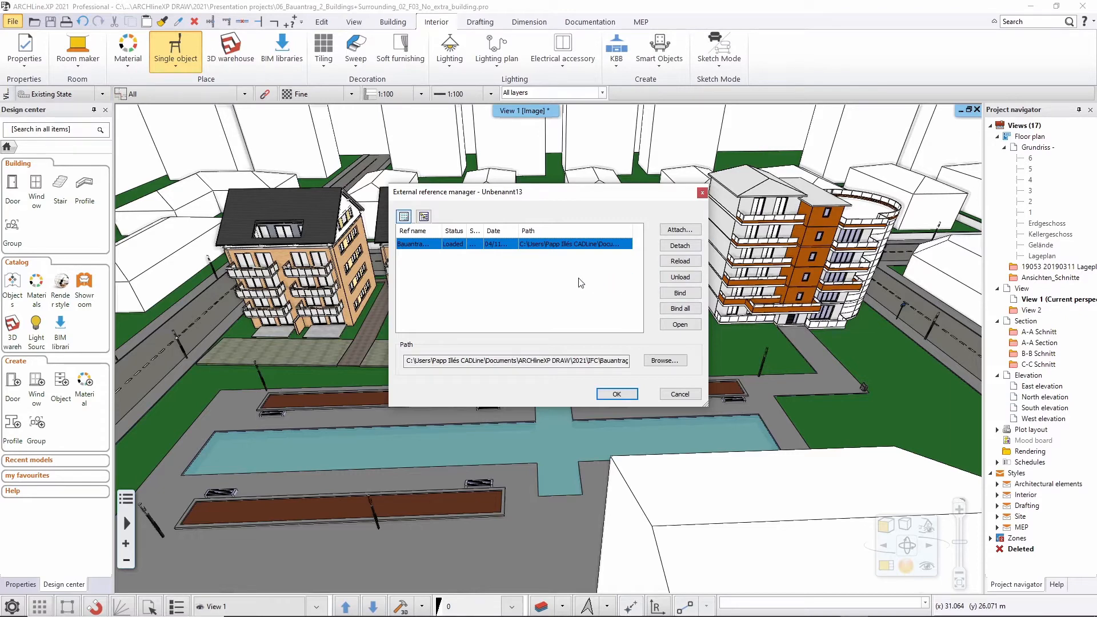
pyautogui.click(679, 228)
pyautogui.click(669, 263)
pyautogui.click(692, 263)
pyautogui.click(616, 395)
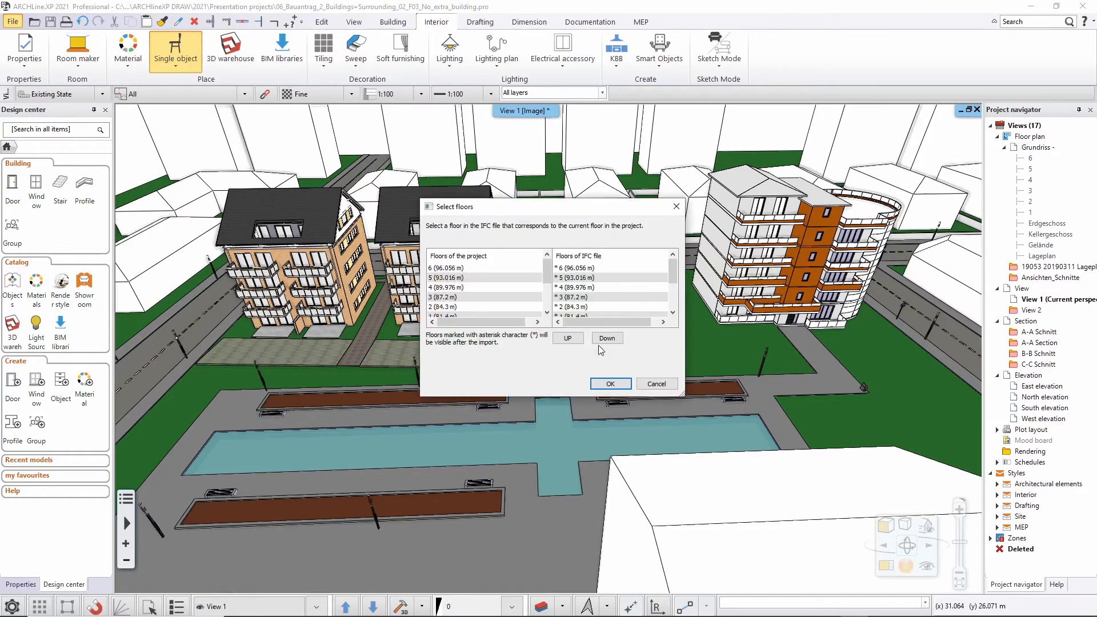
# Compare the project's floors with those of the reloaded IFC file down to Erdgeschoss and confirm the matching floor assignment.
pyautogui.click(673, 313)
pyautogui.click(673, 313)
pyautogui.click(673, 313)
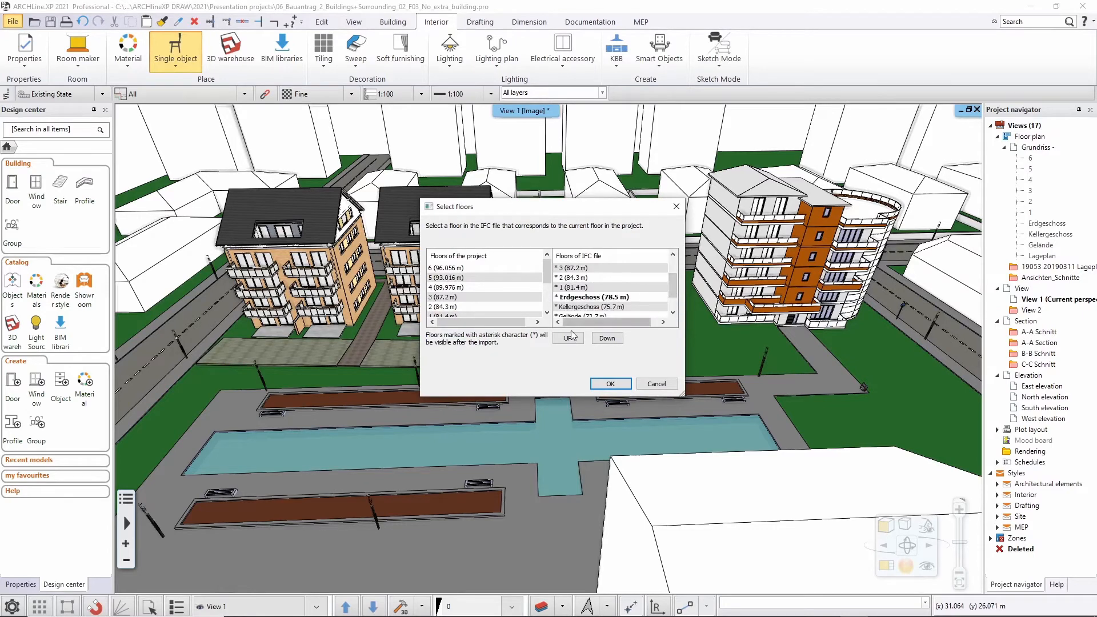
pyautogui.click(547, 313)
pyautogui.click(547, 313)
pyautogui.click(547, 313)
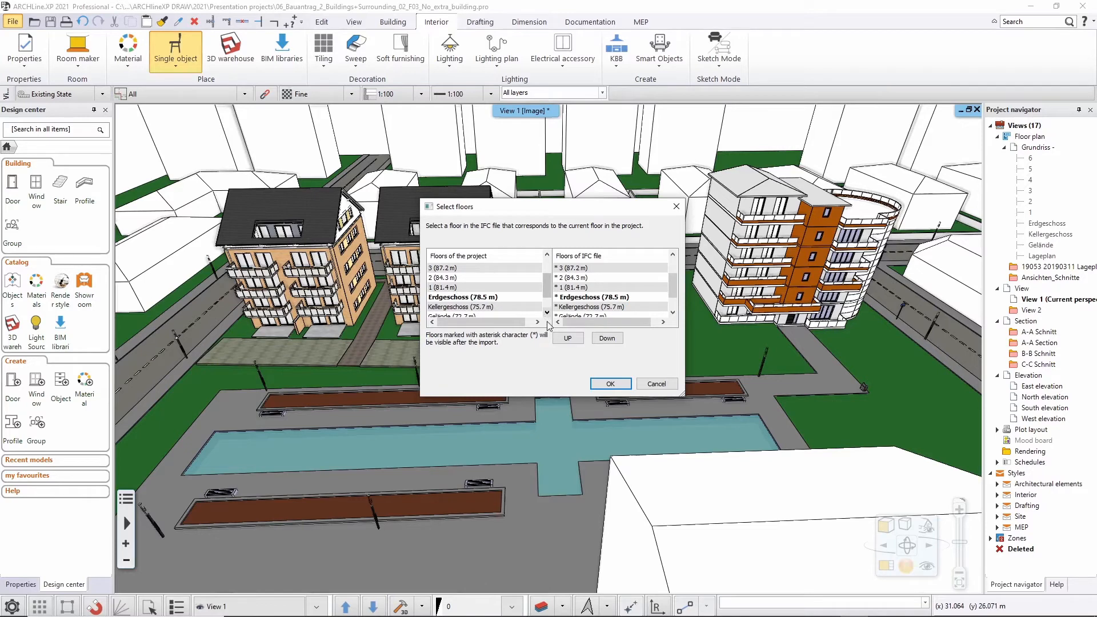
pyautogui.click(610, 383)
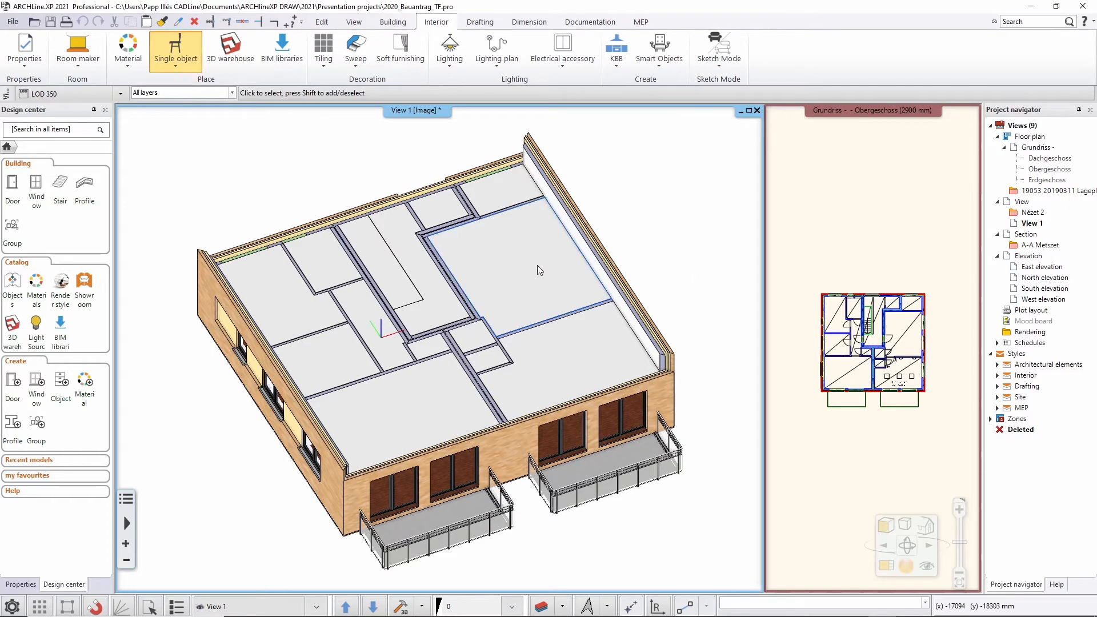
# Link the IFC file Bauantrag_MEP_00.ifc from the IFC folder to the current project.
pyautogui.click(11, 21)
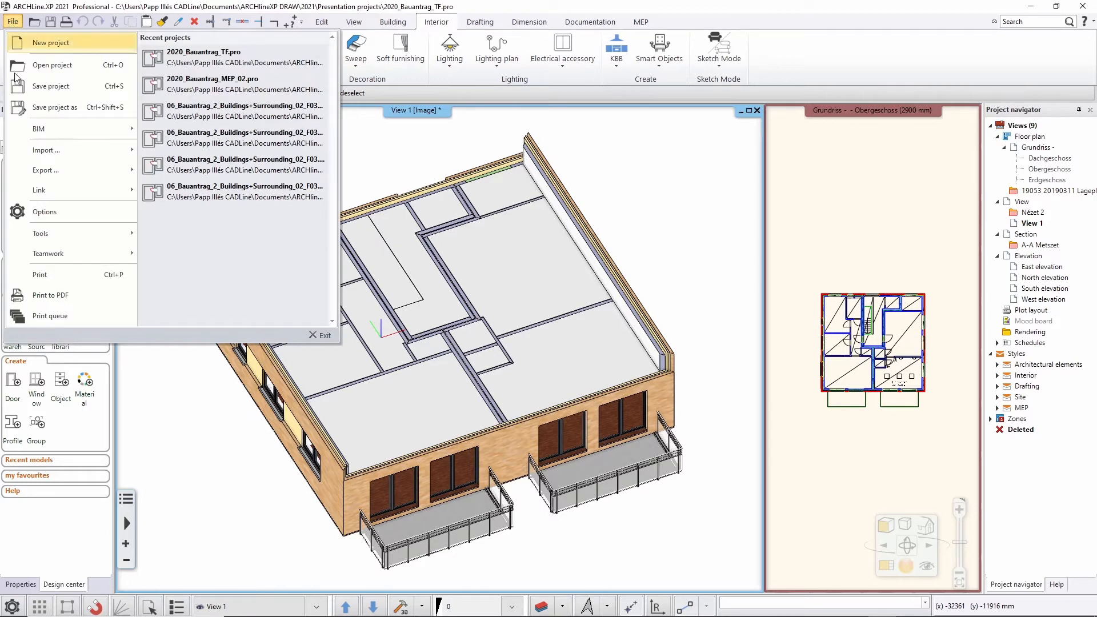
pyautogui.moveTo(43, 191)
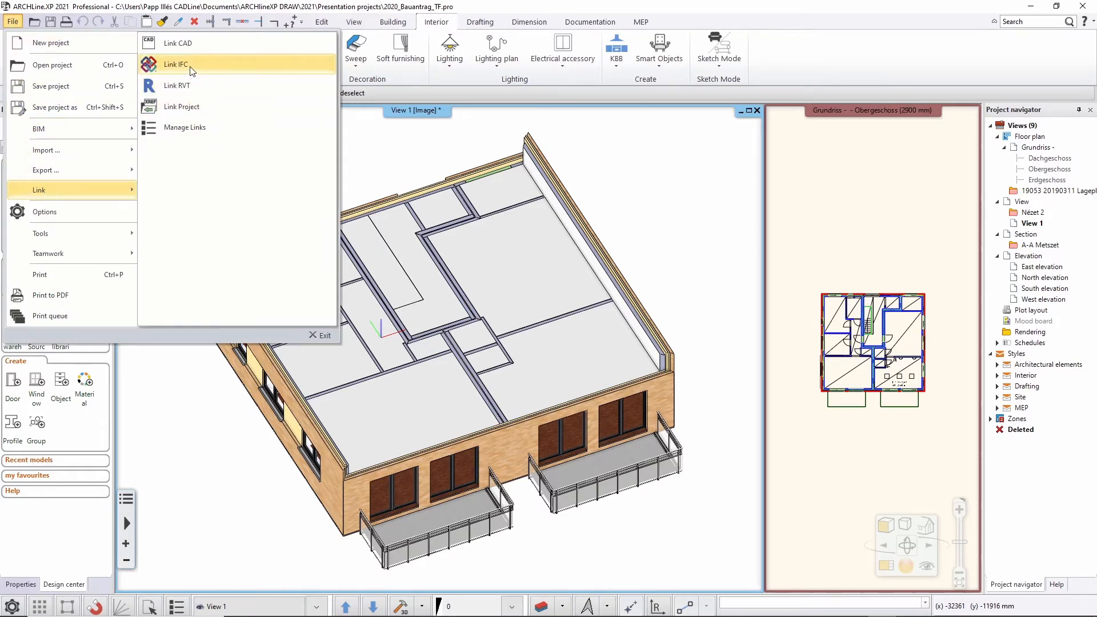
pyautogui.click(207, 66)
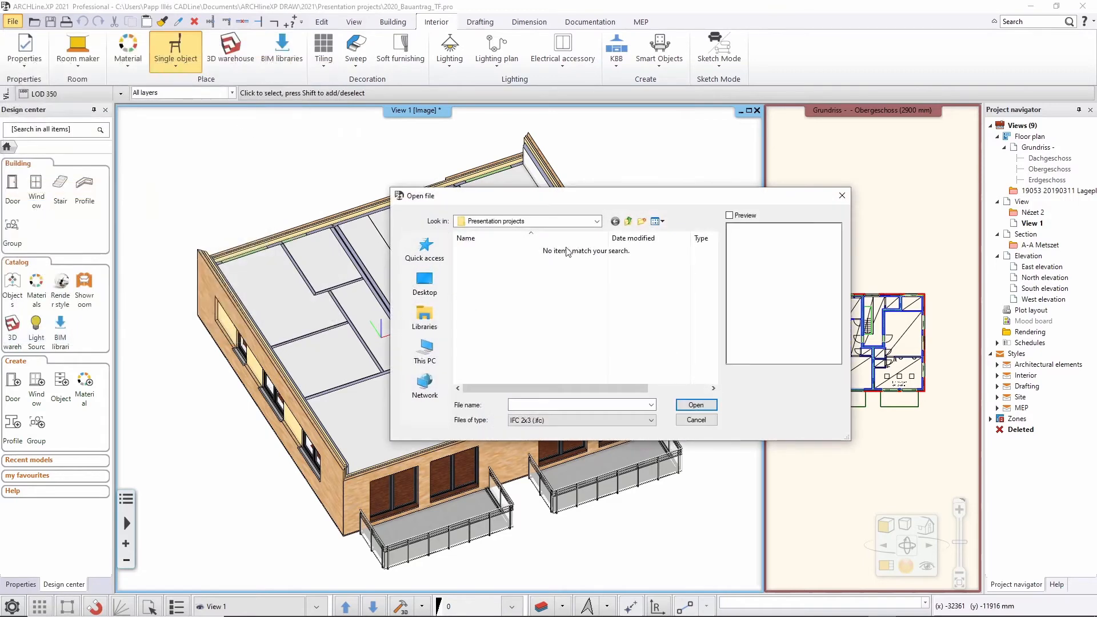
pyautogui.click(628, 222)
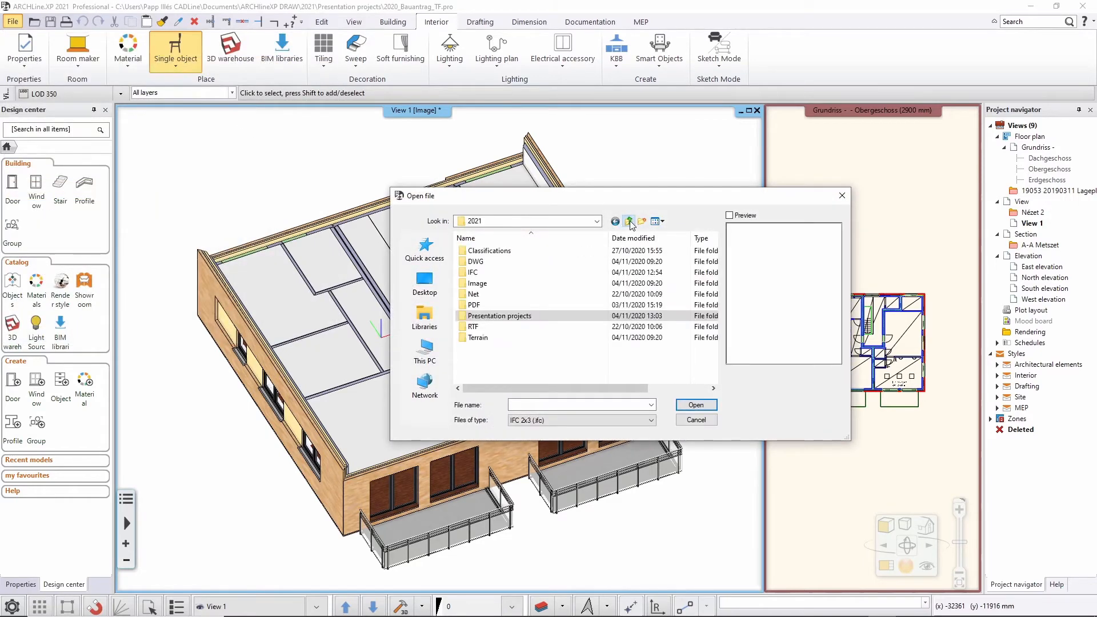
pyautogui.doubleClick(480, 273)
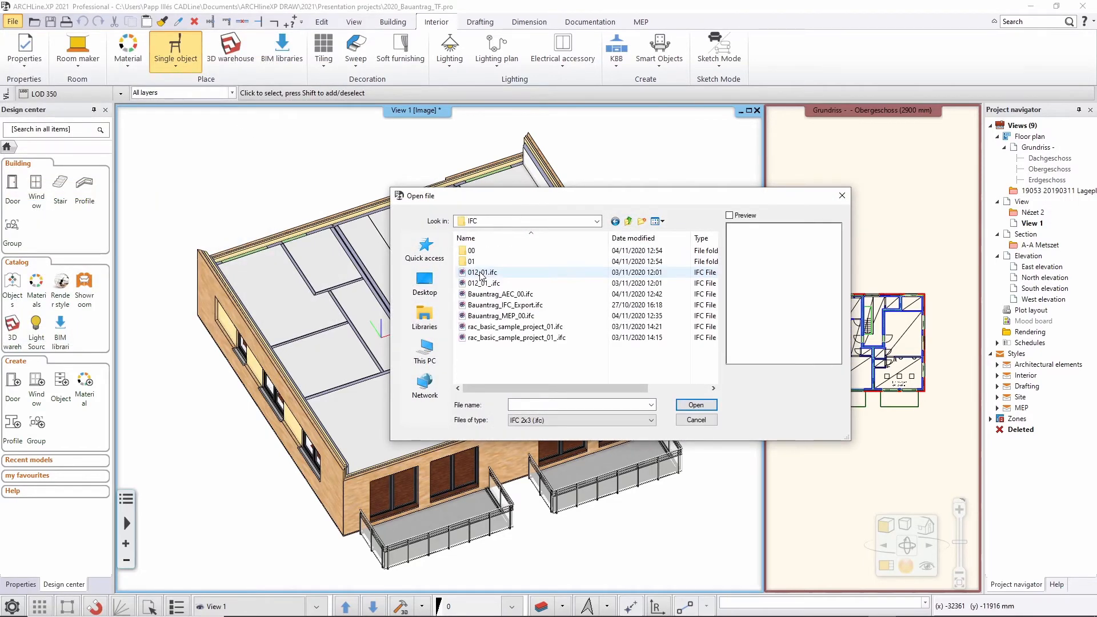
pyautogui.click(517, 317)
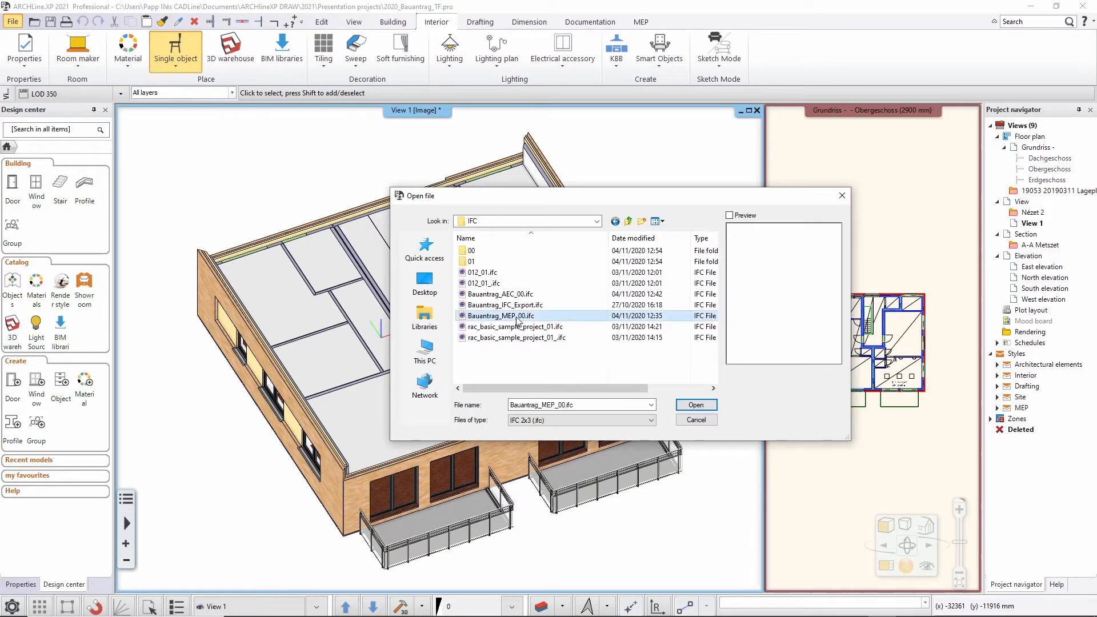
pyautogui.click(696, 406)
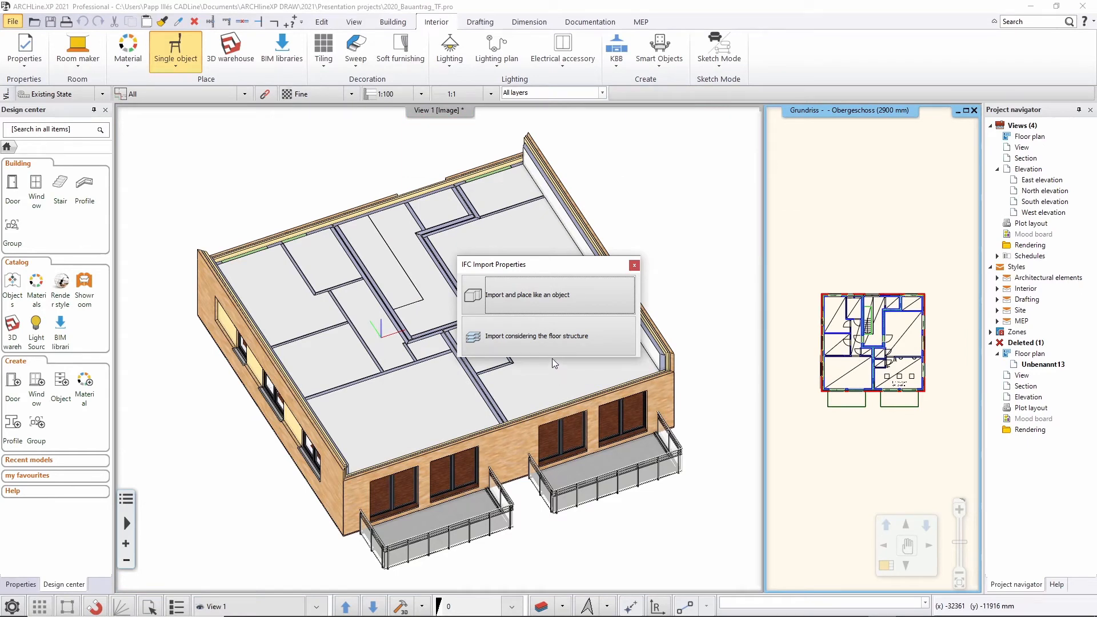
# Import the MEP model considering the floor structure, with Obergeschoss matched to Obergeschoss, and position it automatically with its original coordinates.
pyautogui.click(511, 305)
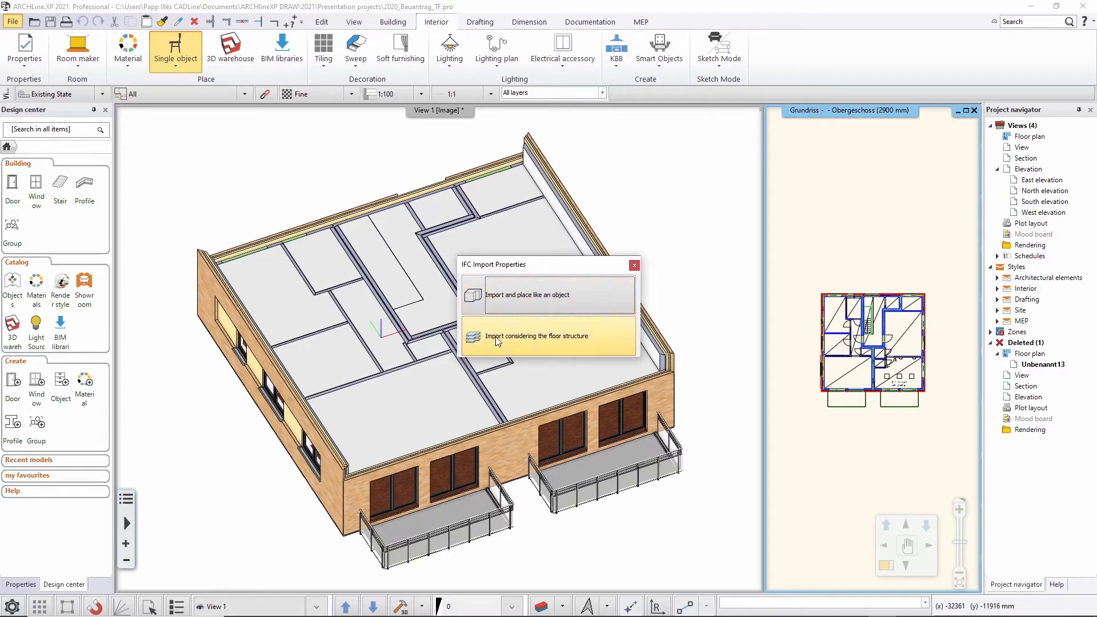
pyautogui.click(579, 348)
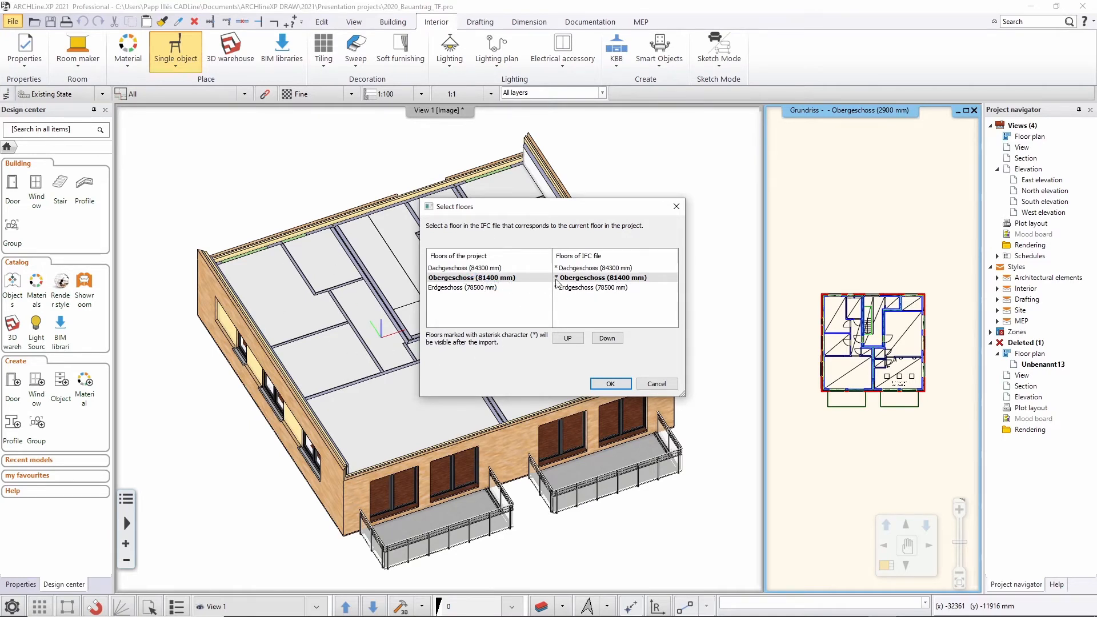
pyautogui.click(462, 279)
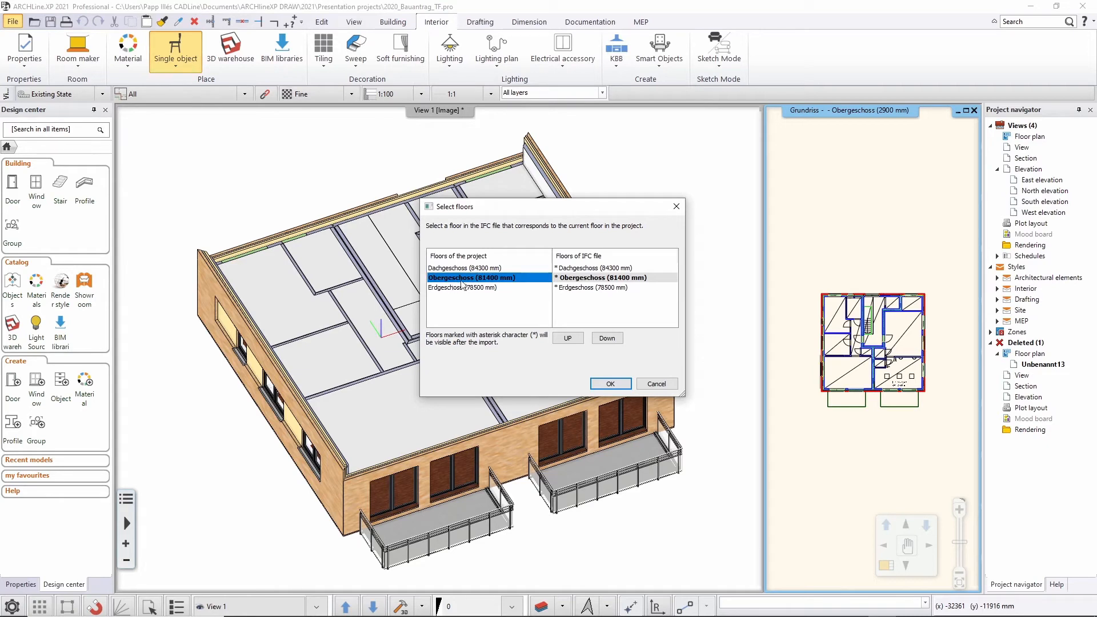
pyautogui.click(569, 278)
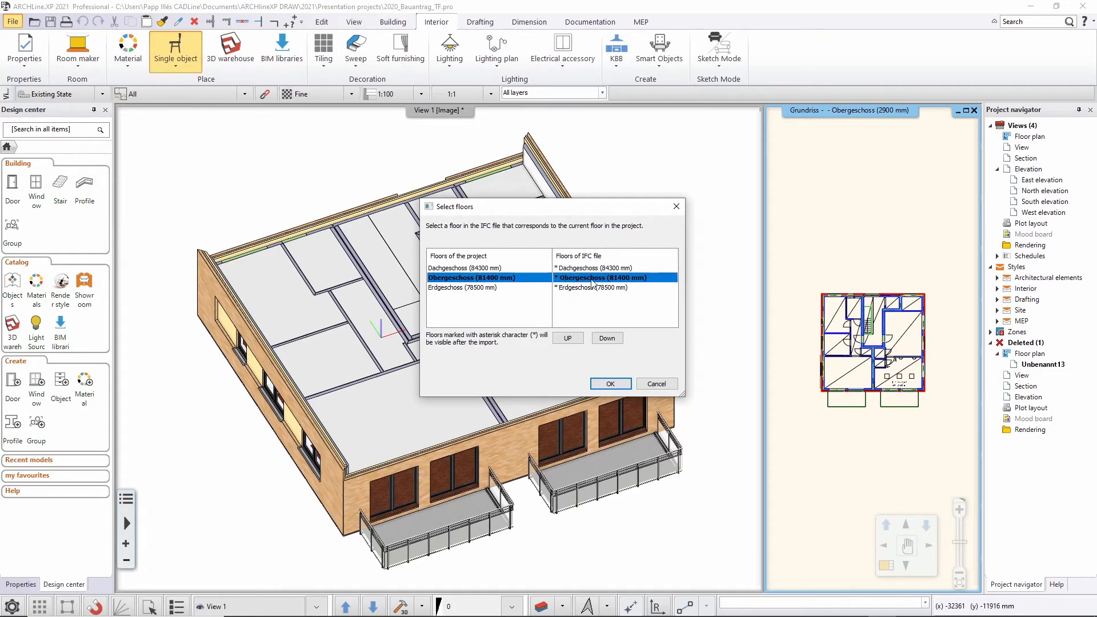
pyautogui.click(610, 384)
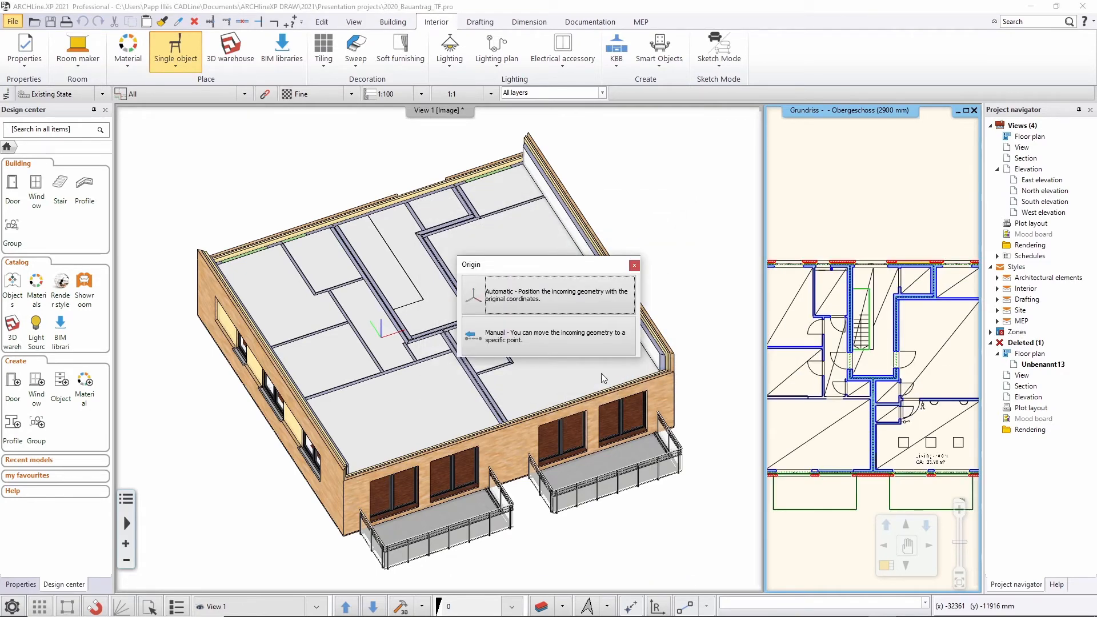
pyautogui.click(571, 305)
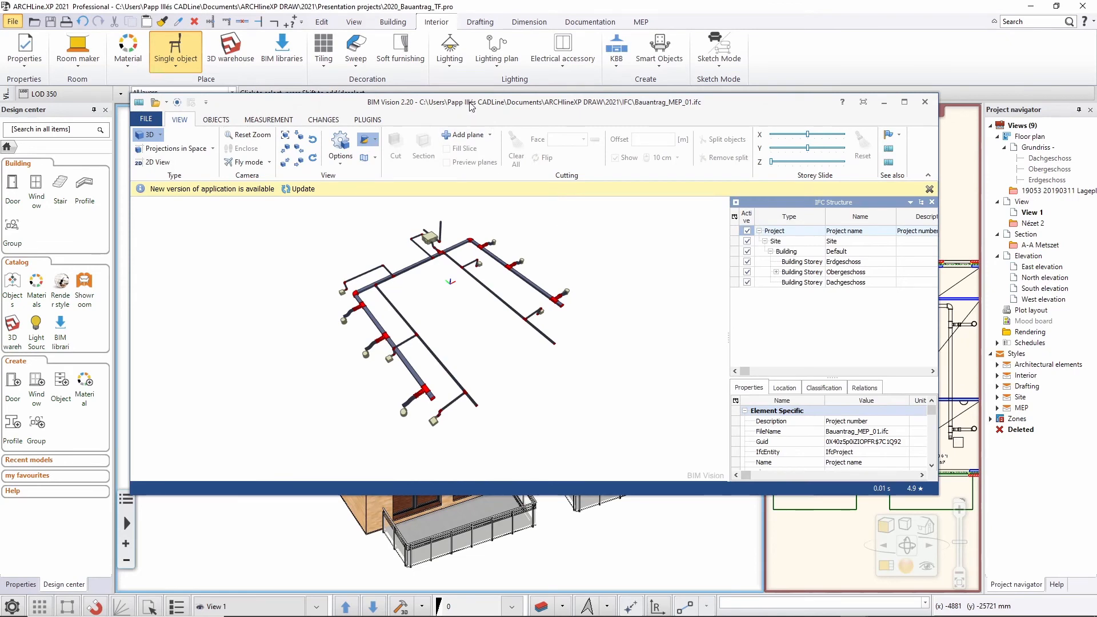
# Examine the revised duct model Bauantrag_MEP_01.ifc in BIM Vision against the linked ducts in the project, and minimize BIM Vision.
pyautogui.moveTo(472, 109); pyautogui.dragTo(759, 75)
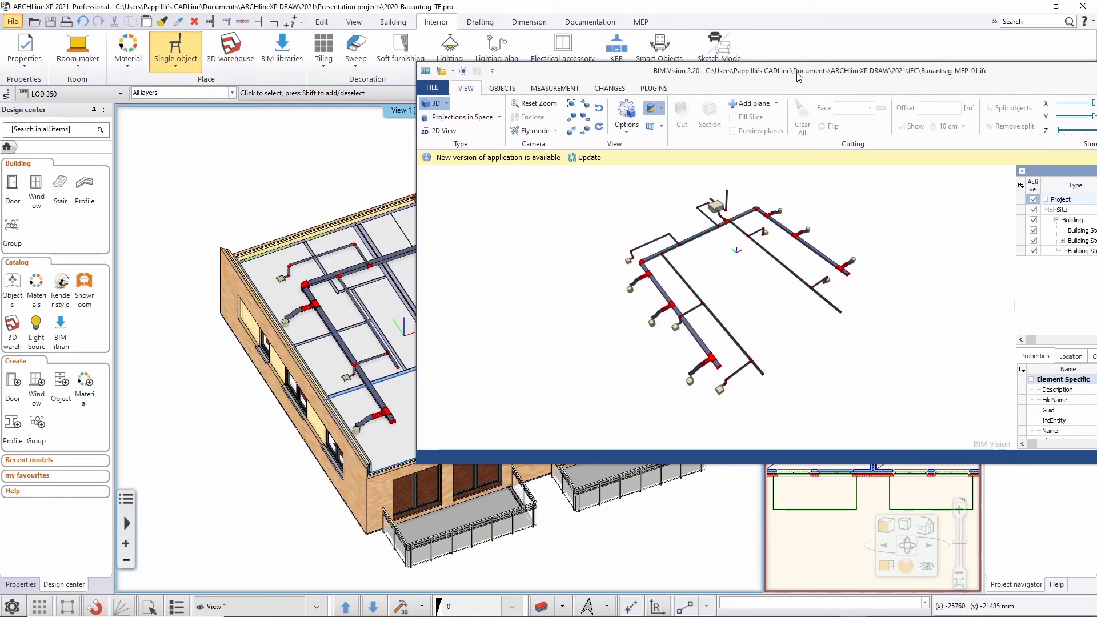
pyautogui.moveTo(800, 73); pyautogui.dragTo(544, 127)
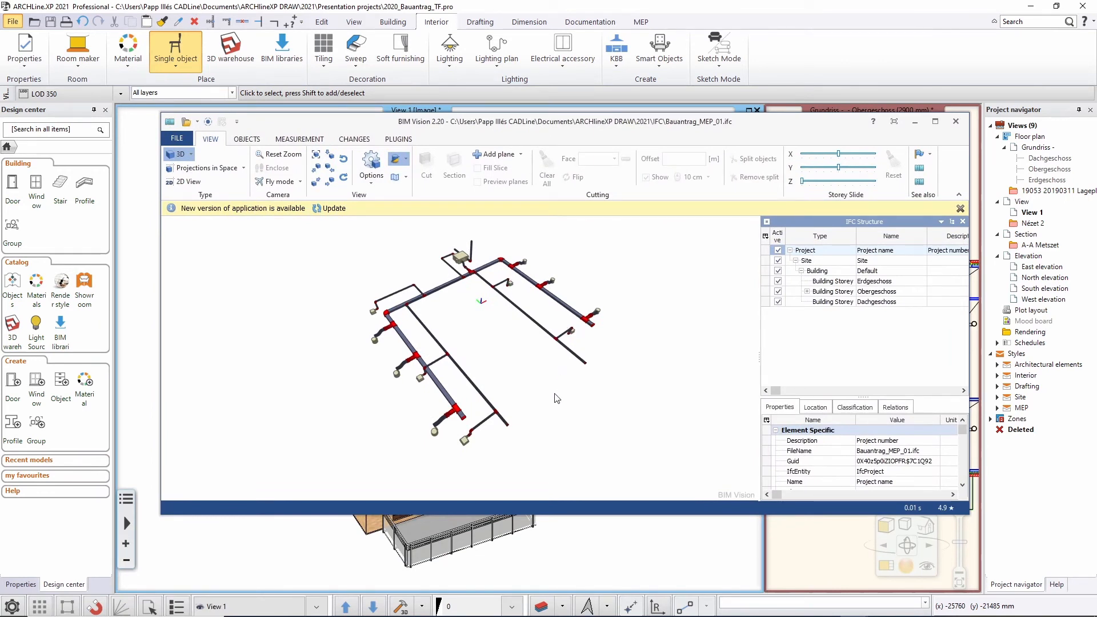
pyautogui.click(915, 121)
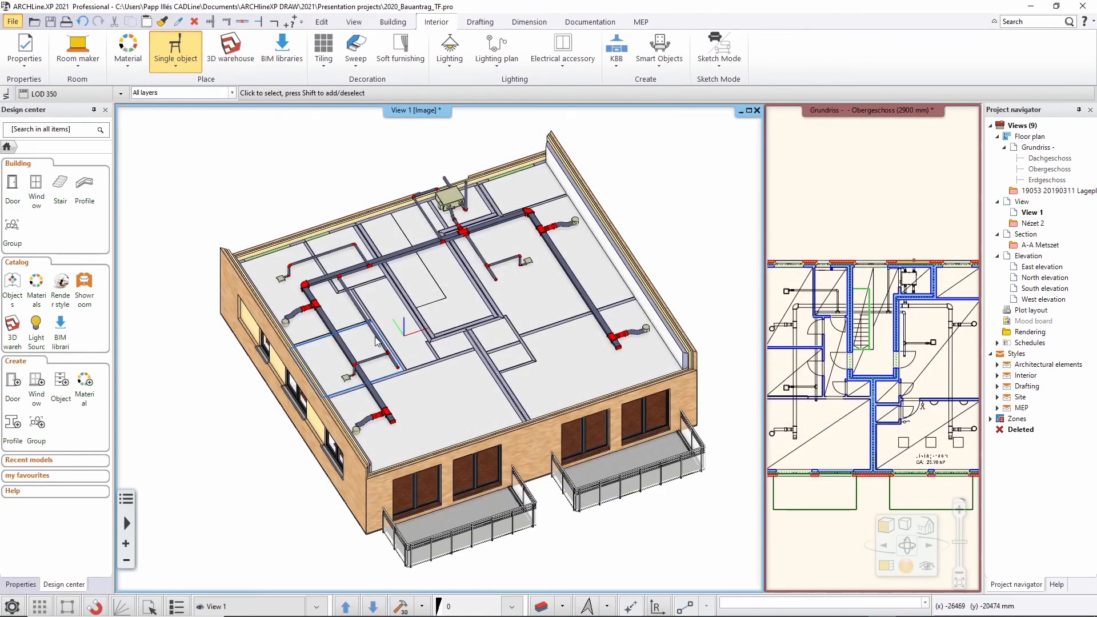
# Open the External reference manager, move it clear of the ducts in the 3D view, and reload the linked MEP IFC reference.
pyautogui.click(13, 23)
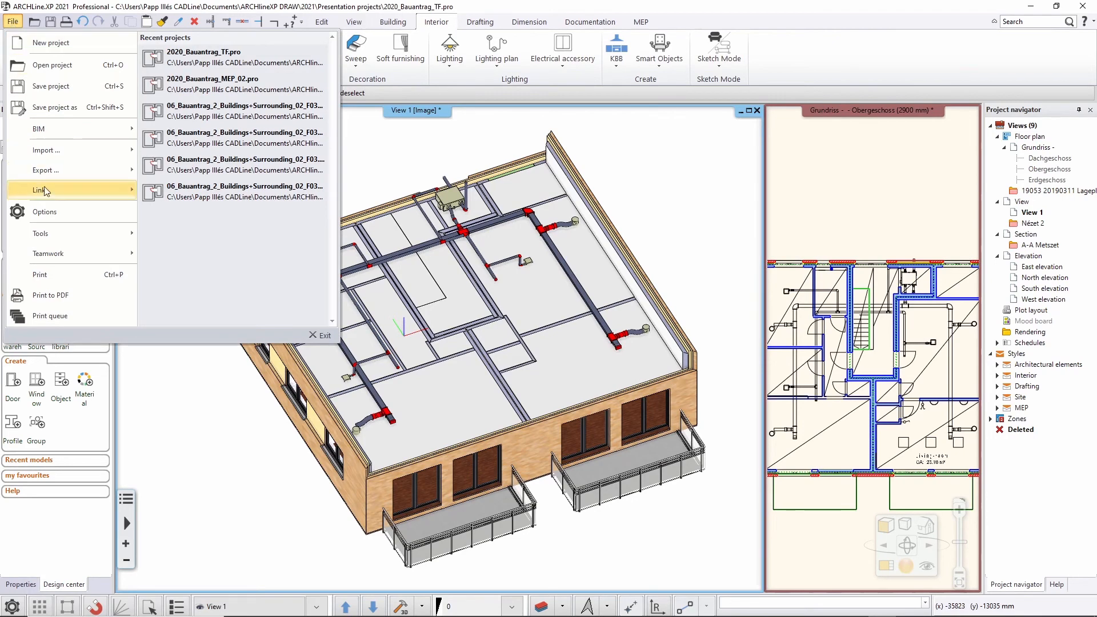
pyautogui.moveTo(43, 190)
pyautogui.click(197, 131)
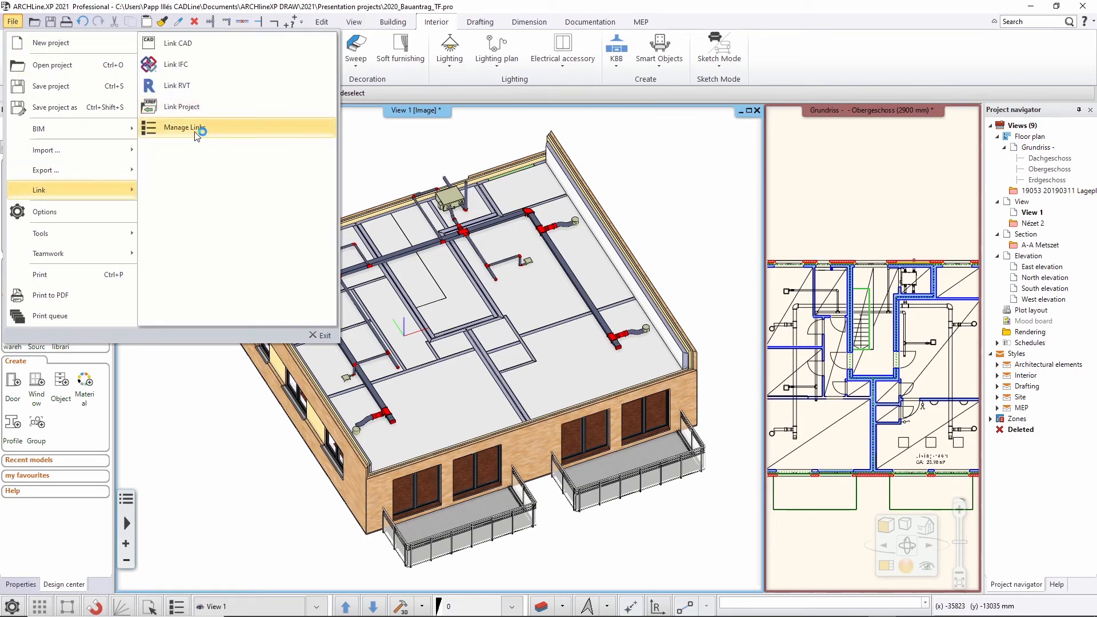
pyautogui.click(236, 134)
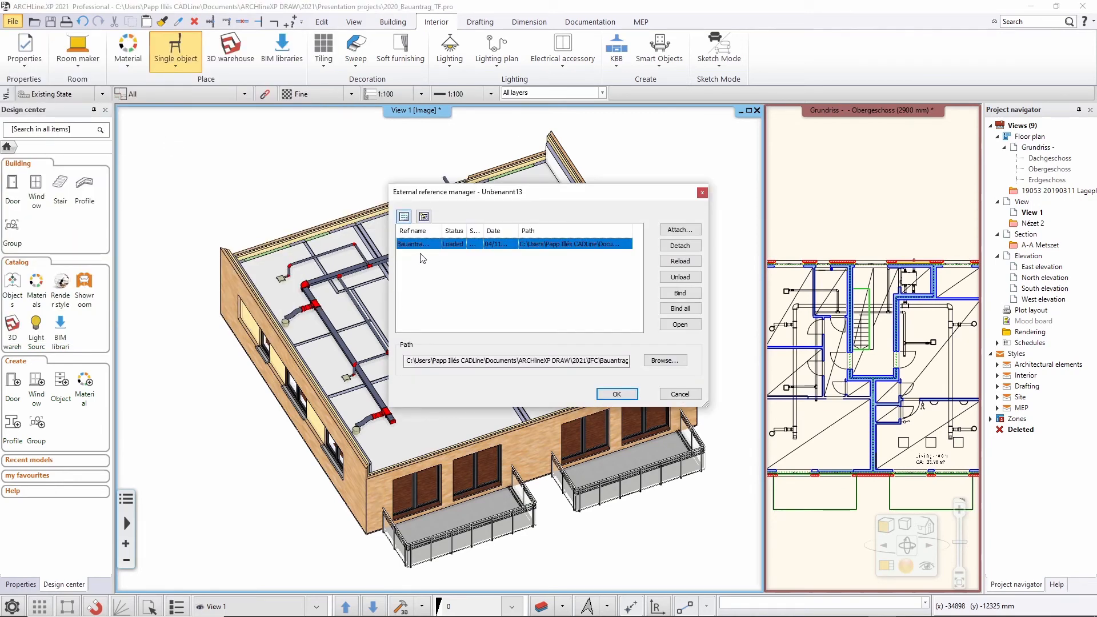
pyautogui.moveTo(522, 199); pyautogui.dragTo(778, 189)
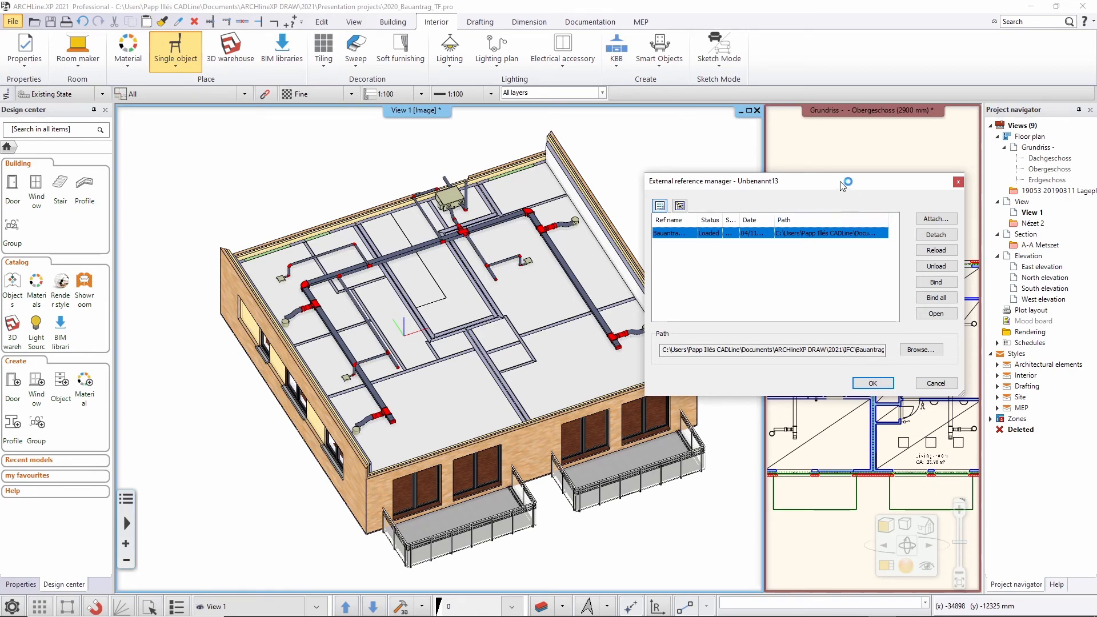
pyautogui.moveTo(842, 181); pyautogui.dragTo(815, 172)
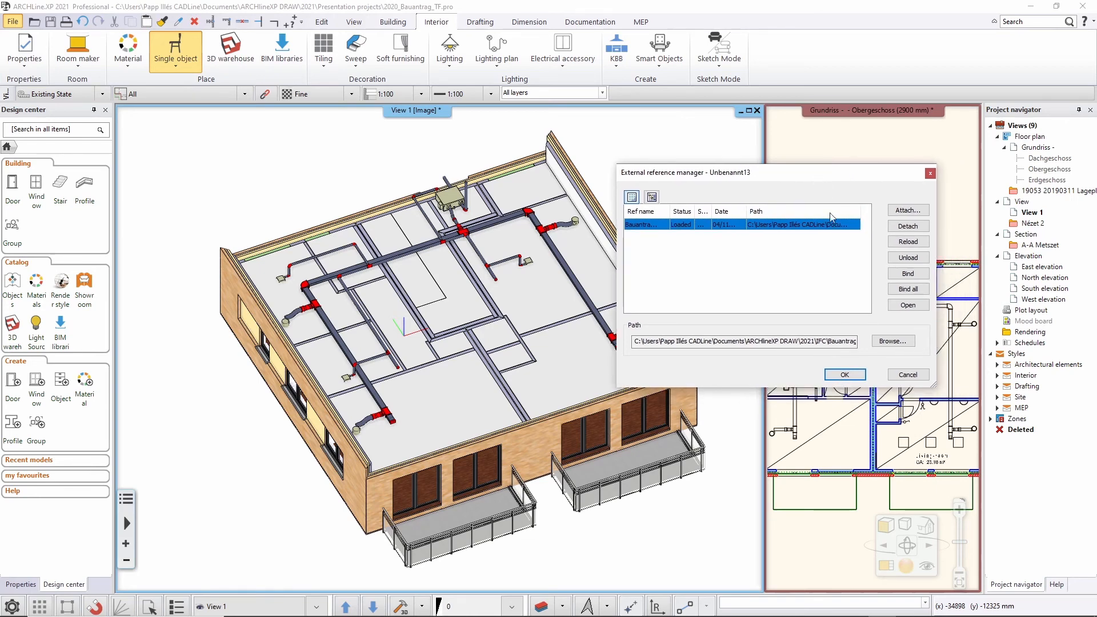
pyautogui.click(912, 243)
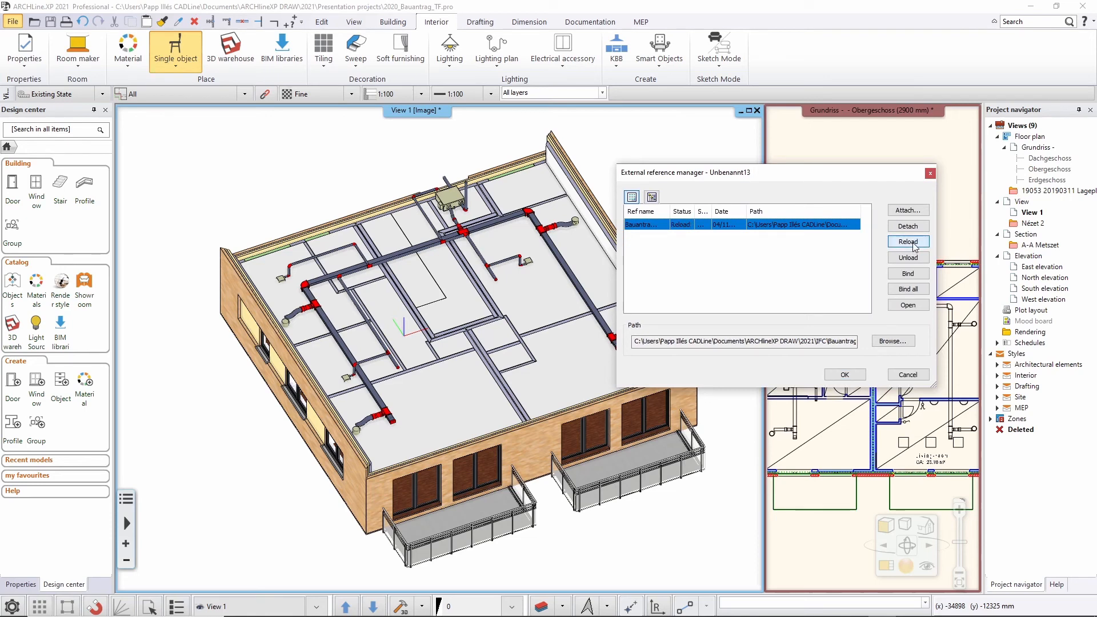
pyautogui.click(849, 376)
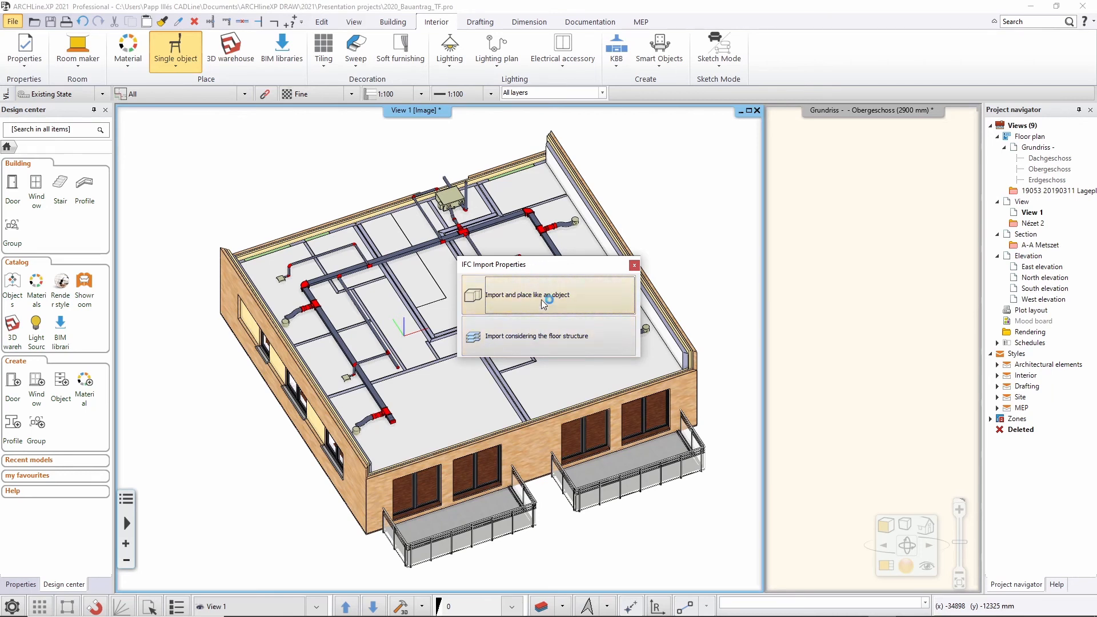
# Reimport the MEP link considering the floor structure with Obergeschoss matched to Obergeschoss, and check the updated ducts in 3D.
pyautogui.click(584, 340)
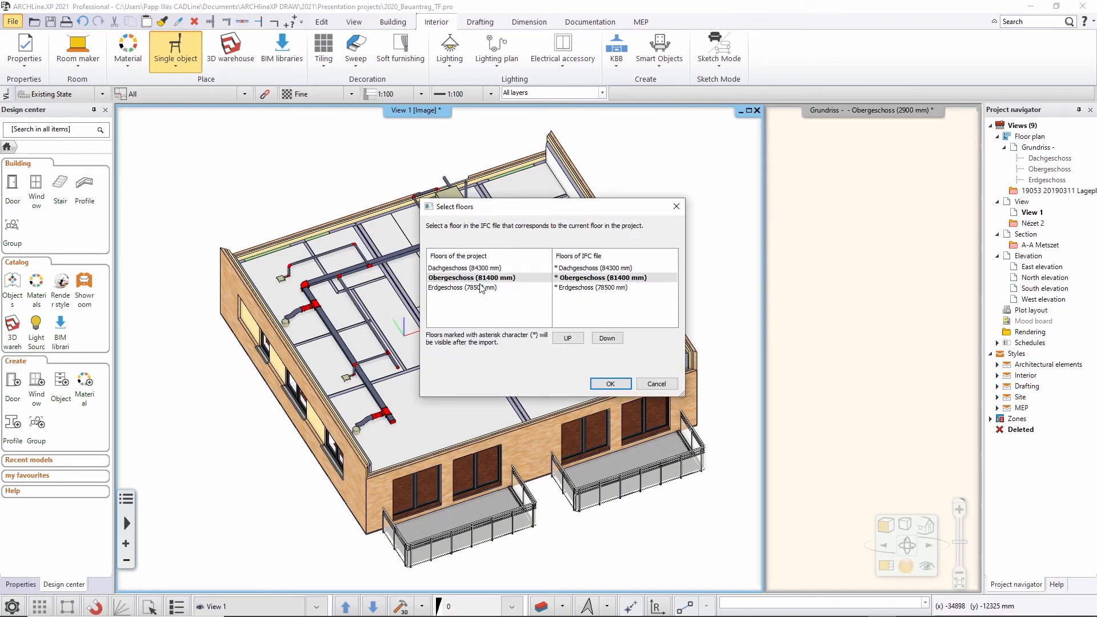
pyautogui.click(610, 384)
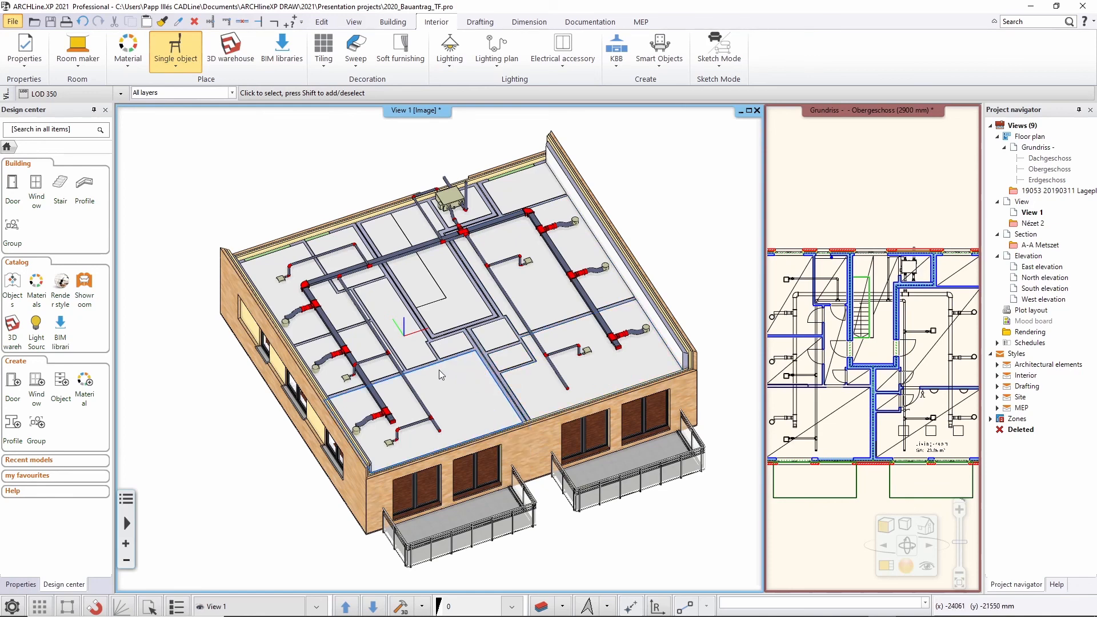
pyautogui.moveTo(468, 404); pyautogui.dragTo(491, 394, button='middle')
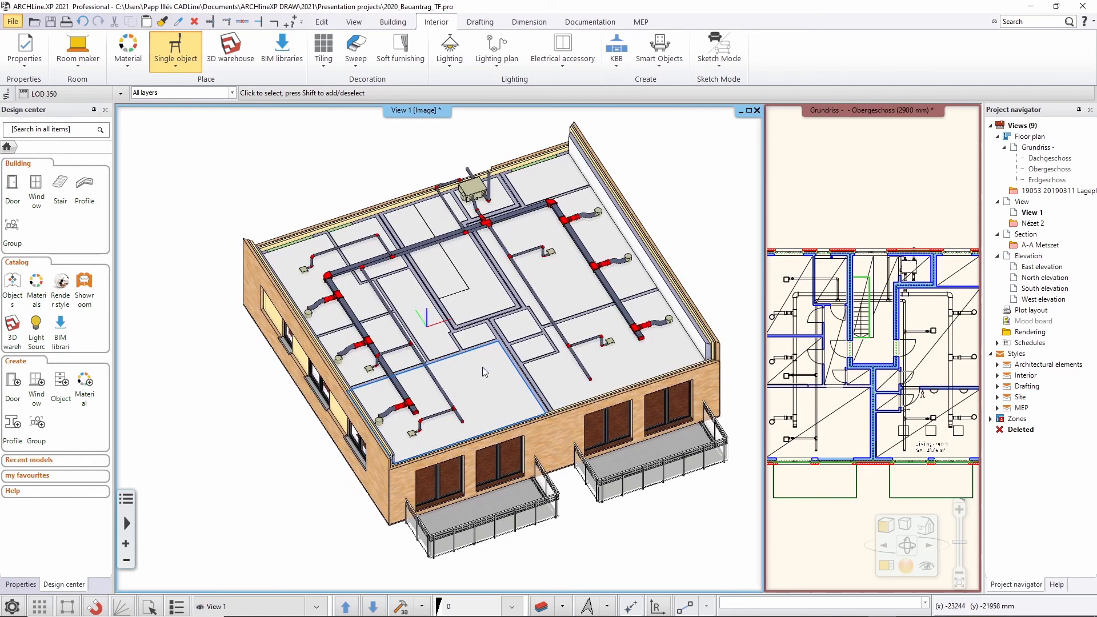